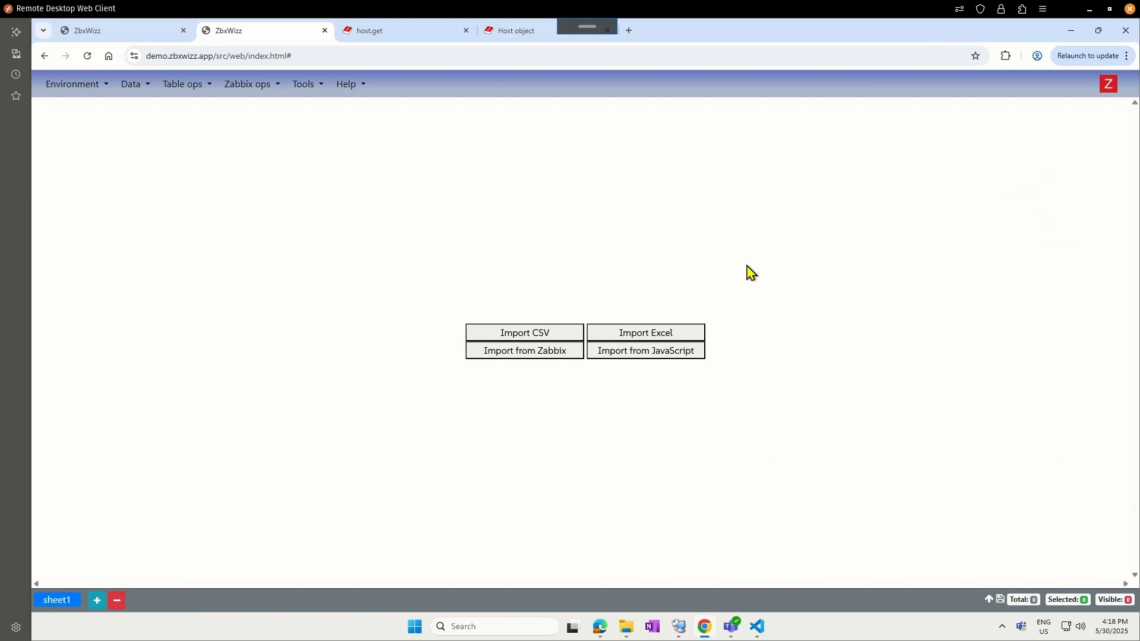
# Open the import of data from Zabbix and move its dialog to the upper middle of the page
pyautogui.click(541, 356)
pyautogui.moveTo(267, 126); pyautogui.dragTo(597, 148)
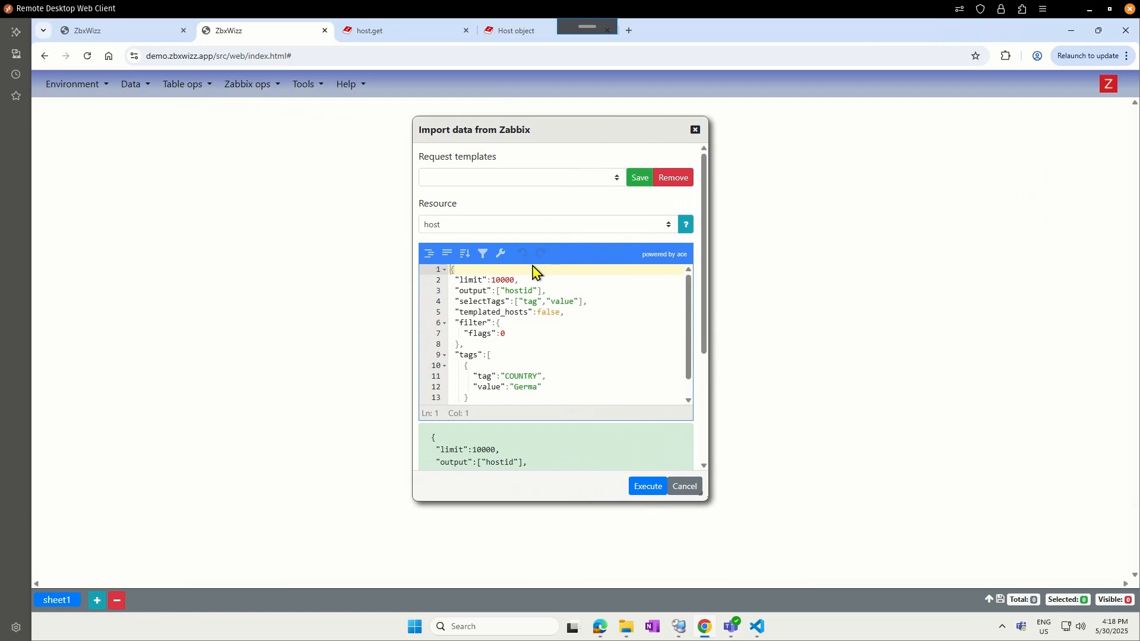
pyautogui.moveTo(552, 133); pyautogui.dragTo(587, 107)
pyautogui.click(554, 285)
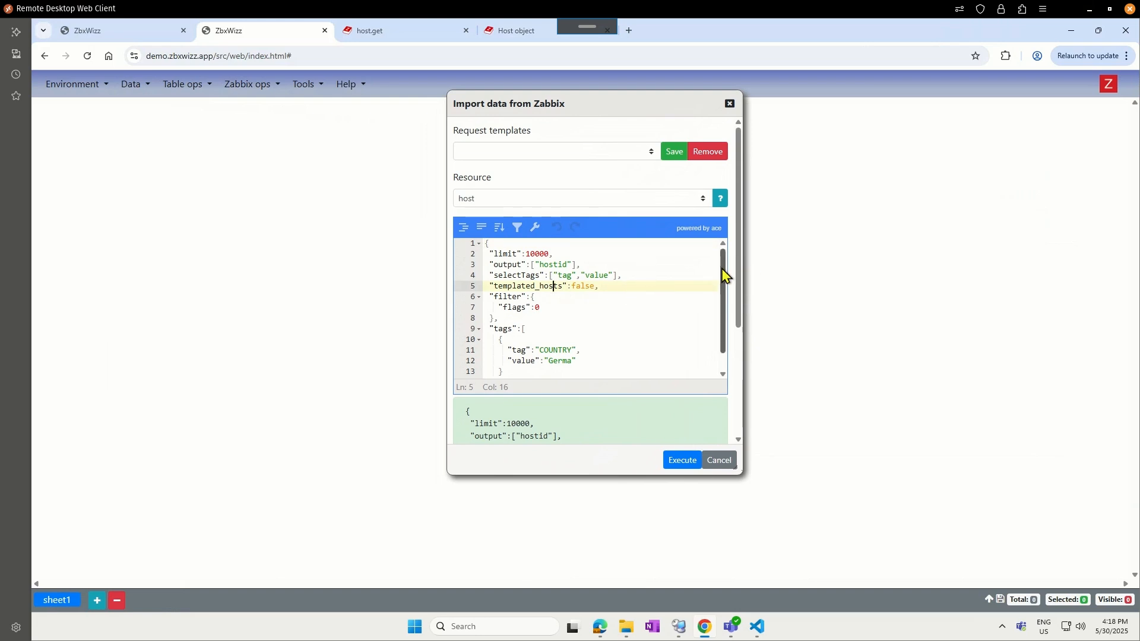
# Review the limit, output, selectTags and templated_hosts parameters in the host request
pyautogui.moveTo(484, 255); pyautogui.dragTo(535, 251)
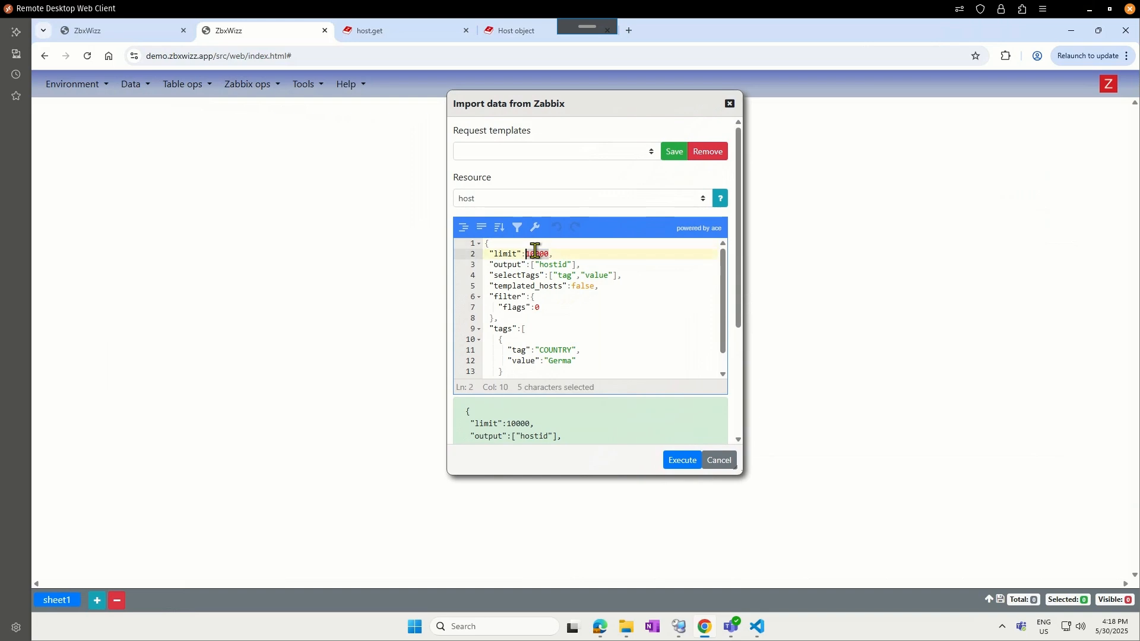
pyautogui.click(570, 255)
pyautogui.doubleClick(544, 265)
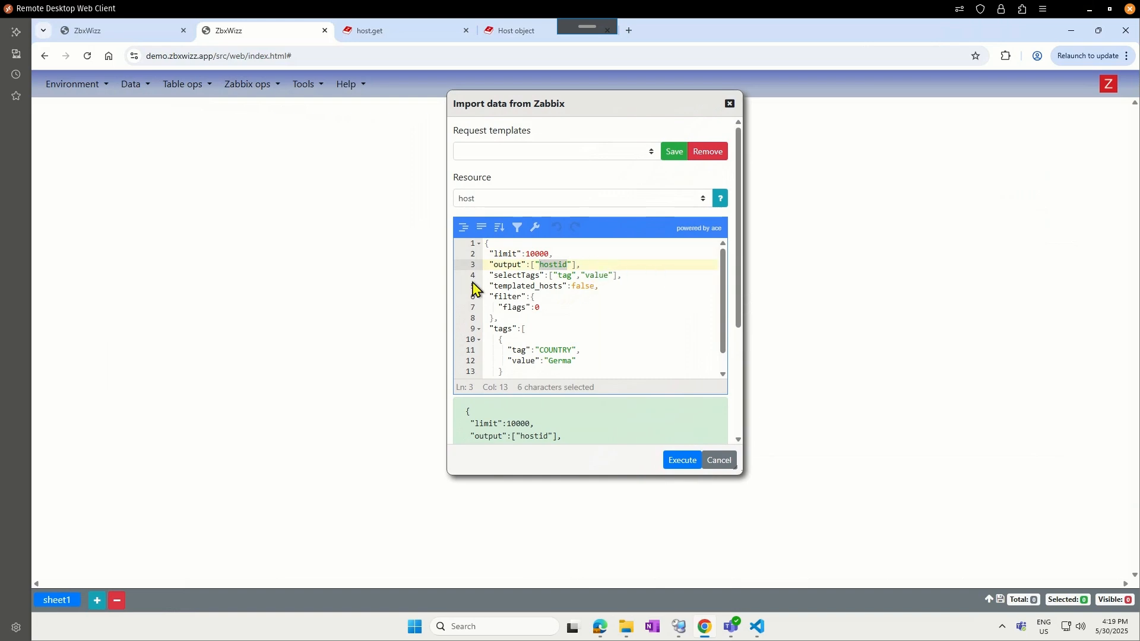
pyautogui.doubleClick(510, 275)
pyautogui.moveTo(510, 272); pyautogui.dragTo(618, 275)
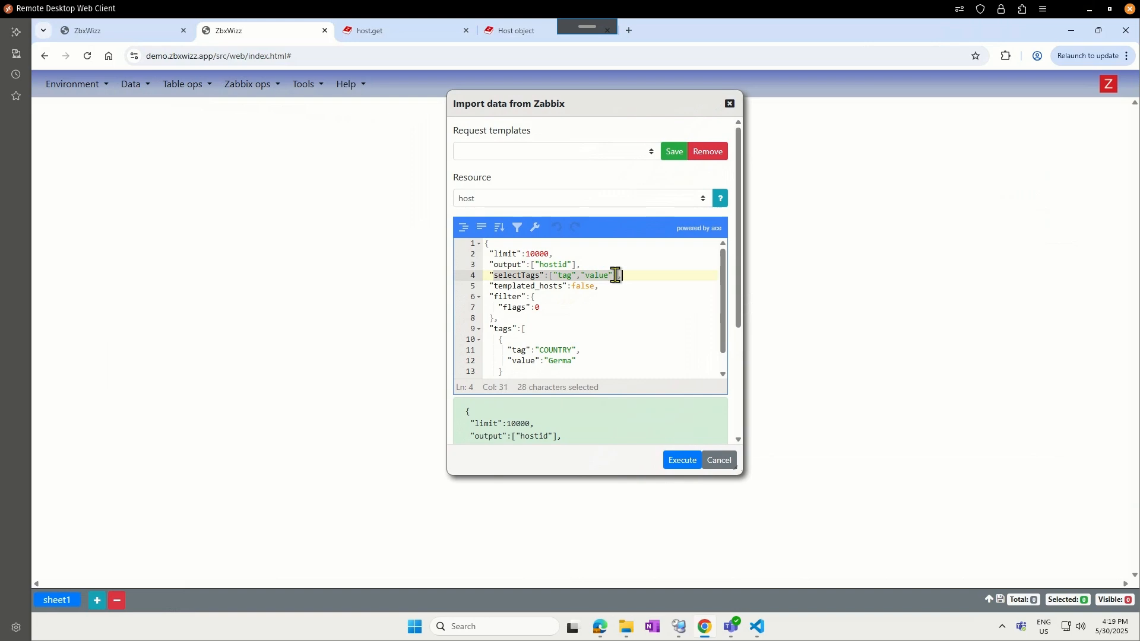
pyautogui.doubleClick(522, 286)
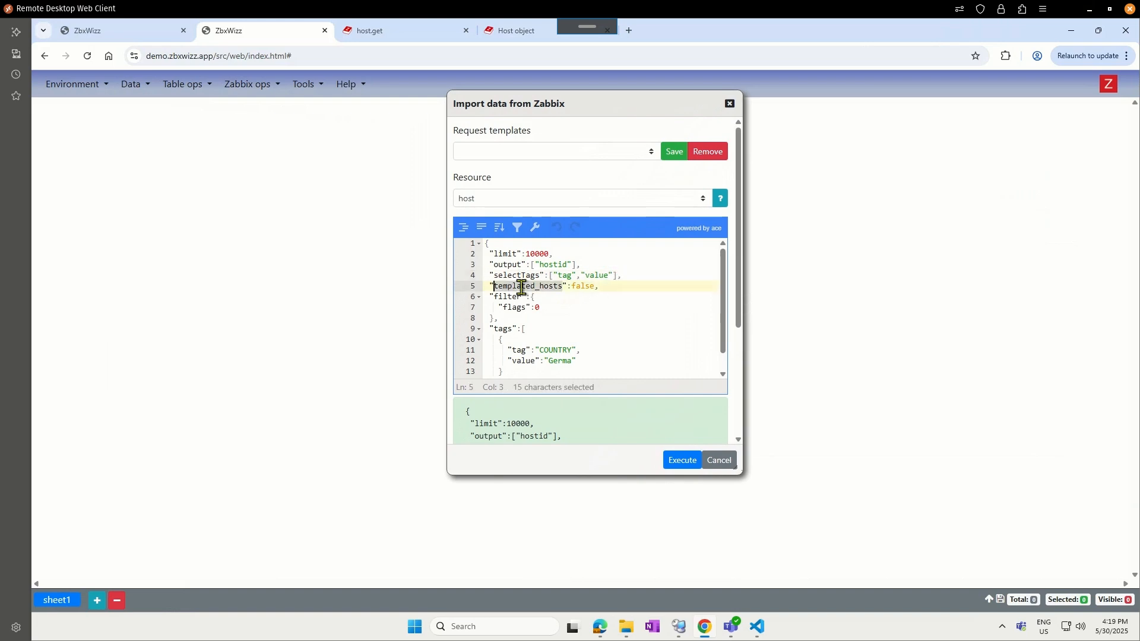
pyautogui.doubleClick(594, 286)
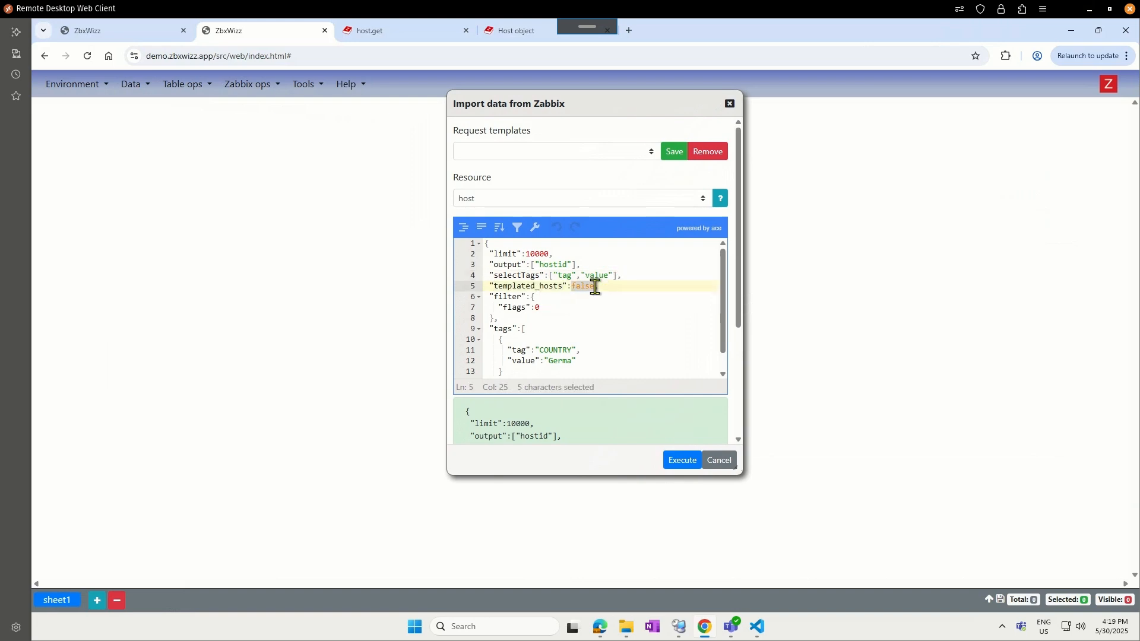
# Delete the templated_hosts line from the host request, keeping the filter block on its own line
pyautogui.click(631, 286)
pyautogui.moveTo(631, 286)
pyautogui.mouseDown()
pyautogui.moveTo(639, 271)
pyautogui.moveTo(647, 279)
pyautogui.mouseUp()
pyautogui.press('Delete')
pyautogui.press('Delete')
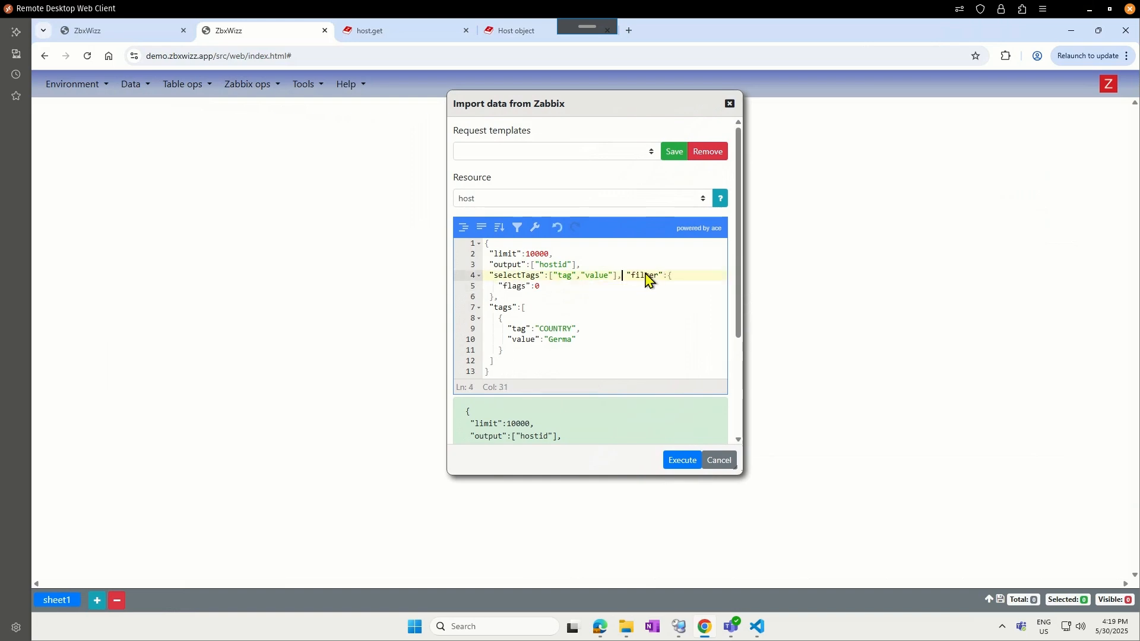
pyautogui.press('Return')
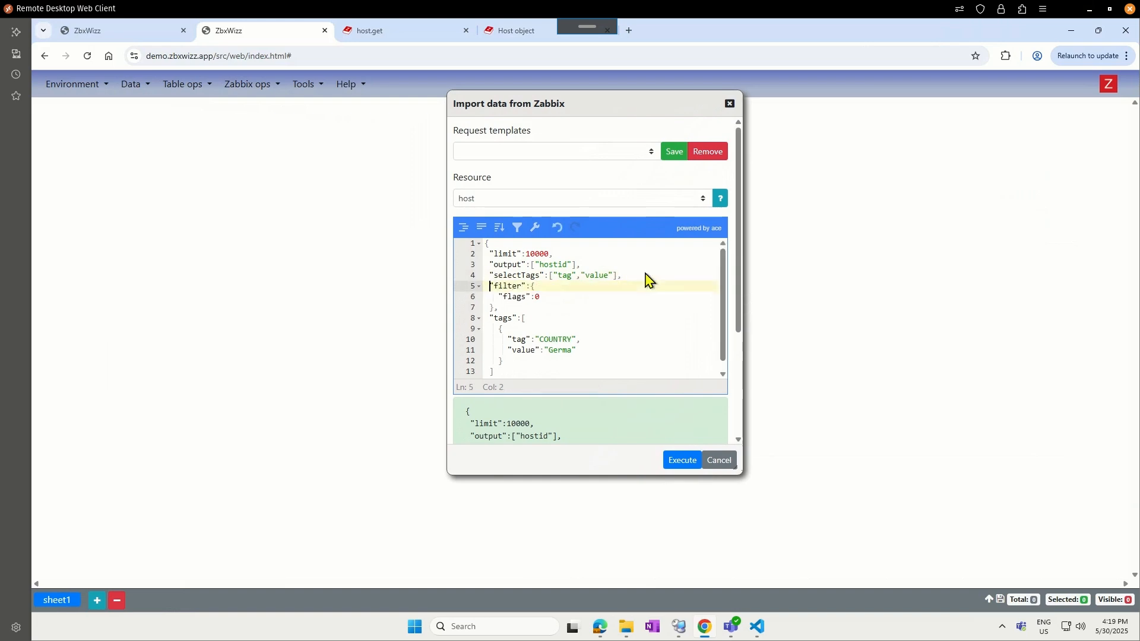
# Look up the possible values of the flags property in the Zabbix Host object documentation, and return to the import request
pyautogui.doubleClick(513, 299)
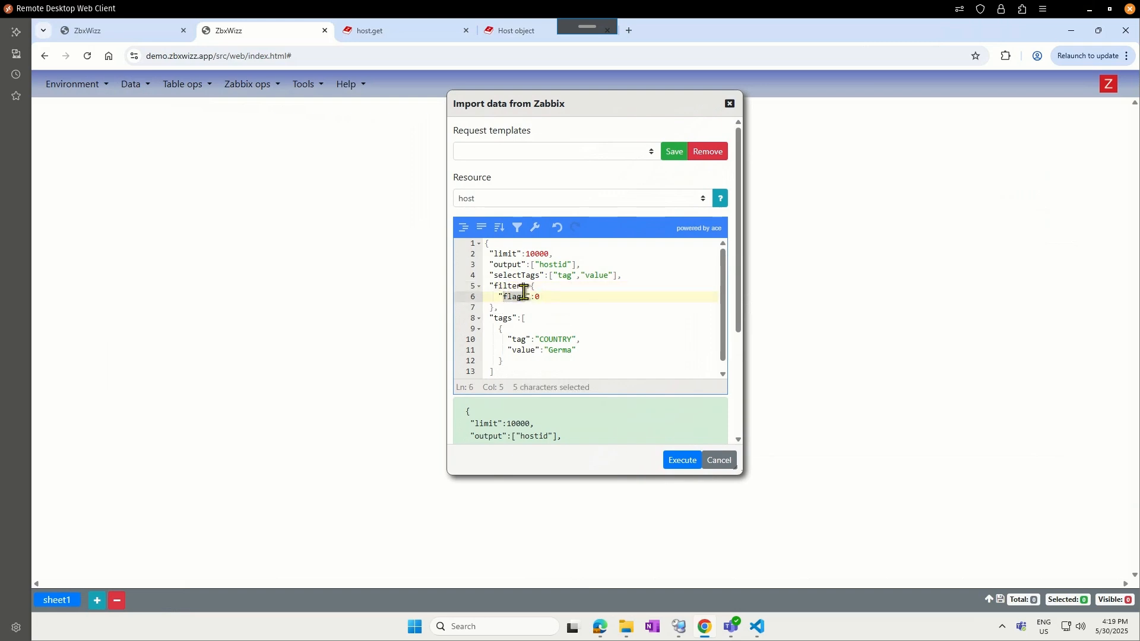
pyautogui.click(611, 296)
pyautogui.click(506, 32)
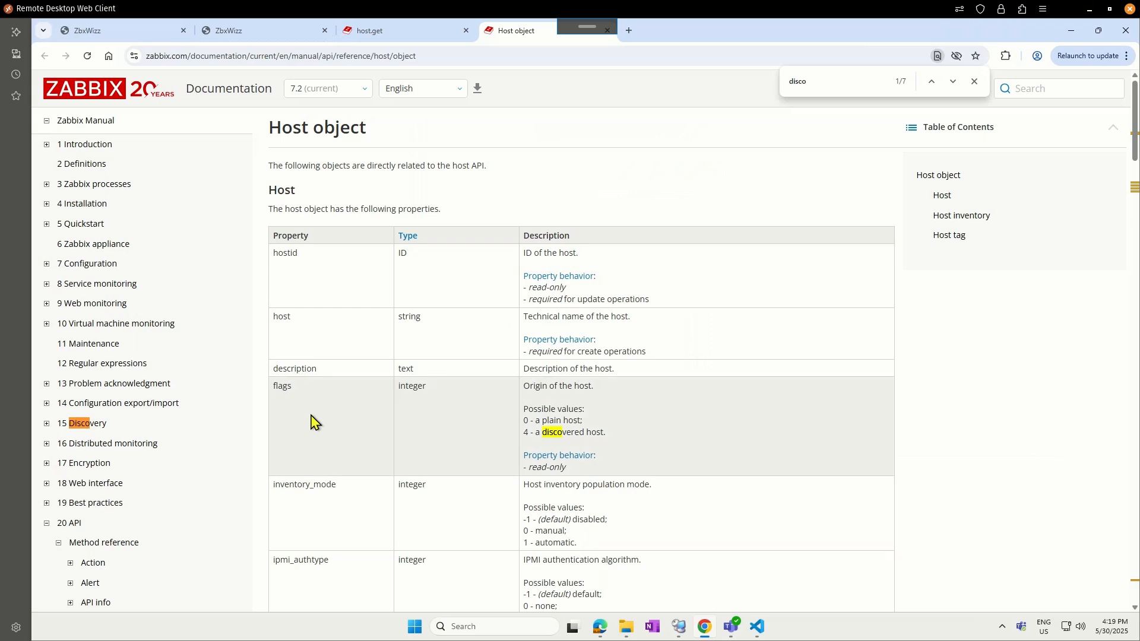
pyautogui.moveTo(348, 395); pyautogui.dragTo(626, 450)
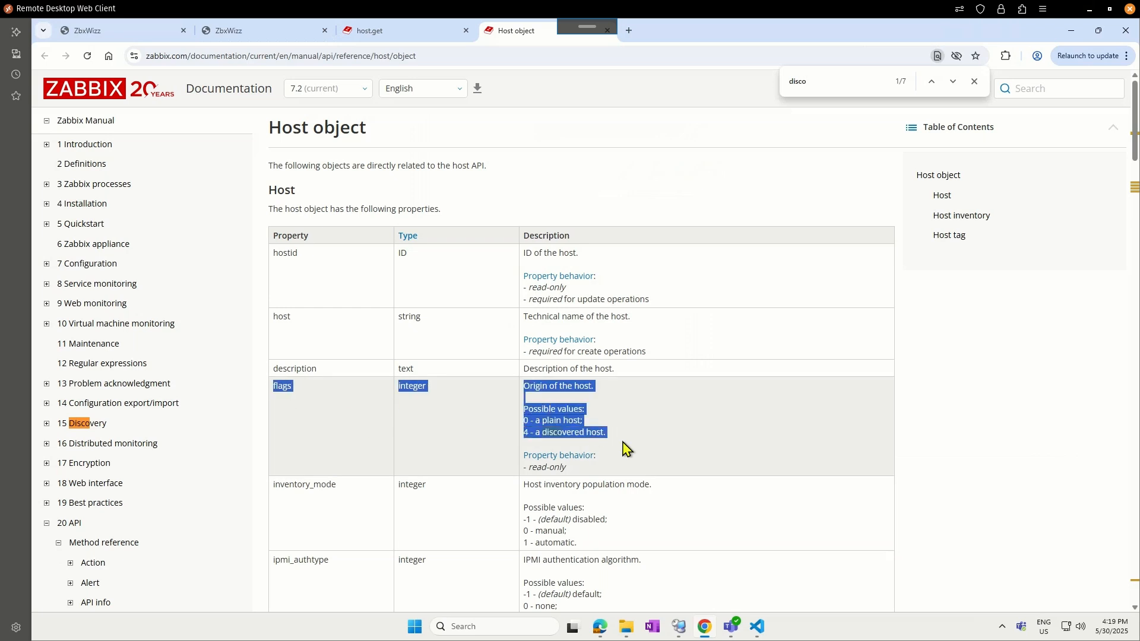
pyautogui.click(641, 450)
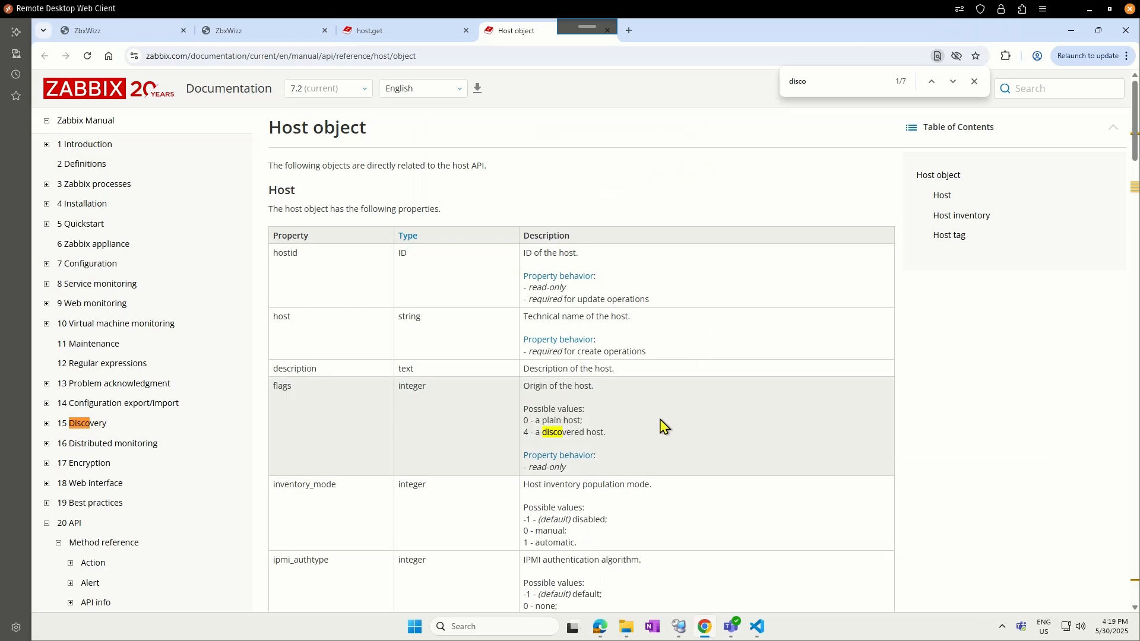
pyautogui.moveTo(534, 421); pyautogui.dragTo(600, 424)
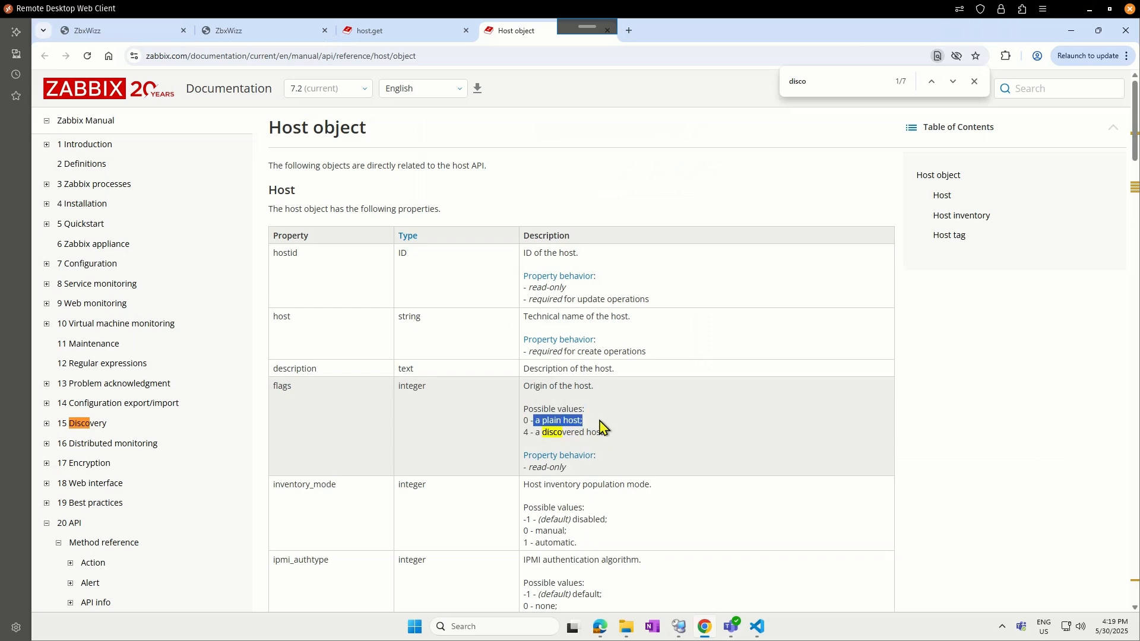
pyautogui.moveTo(623, 436); pyautogui.dragTo(543, 422)
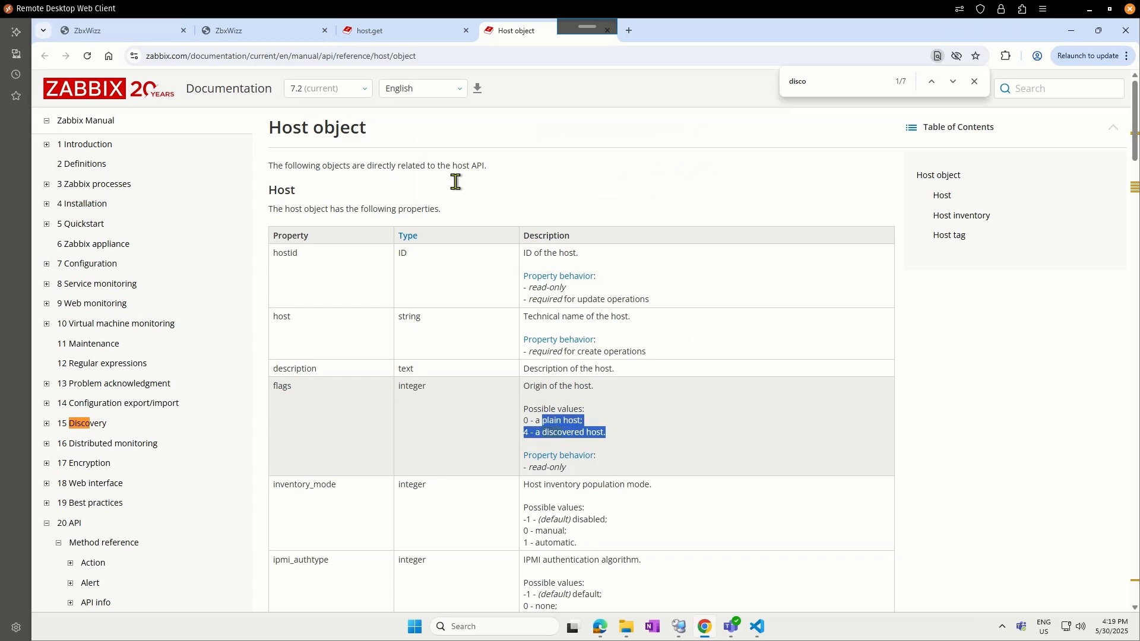
pyautogui.click(396, 42)
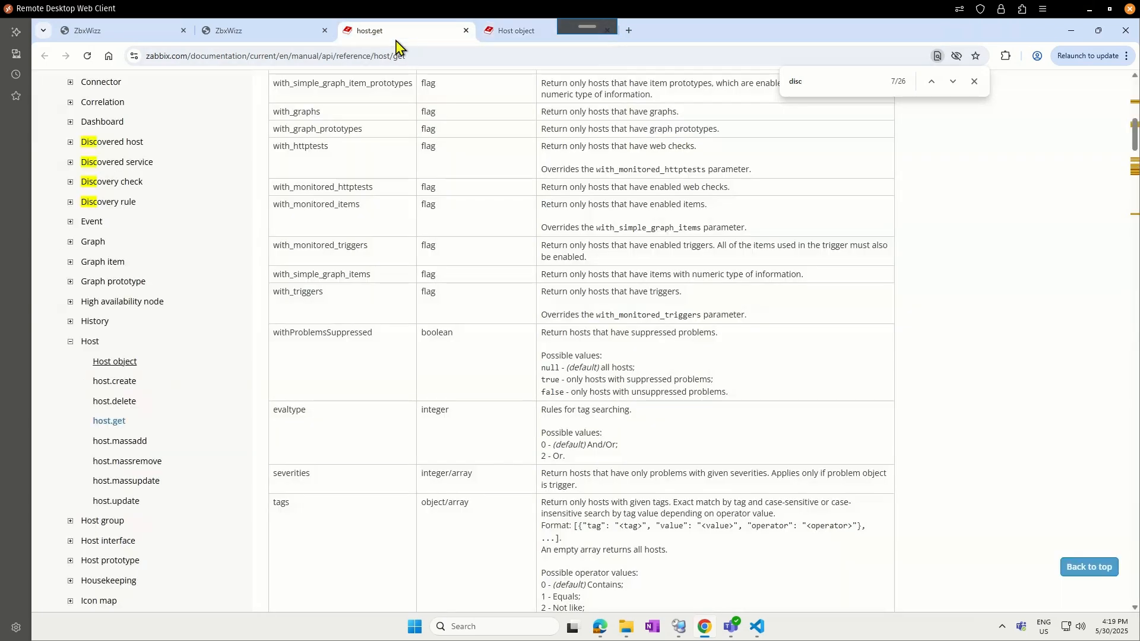
pyautogui.click(266, 41)
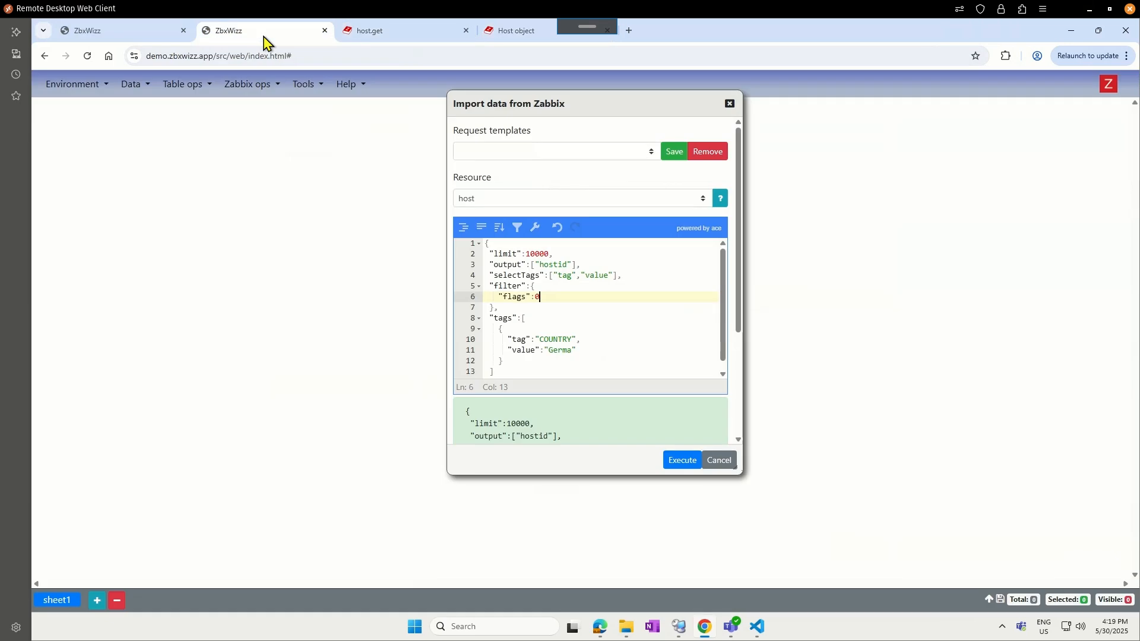
# Close both ZbxWizz browser tabs, restoring only one of them, and open the Zabbix import there
pyautogui.middleClick(100, 39)
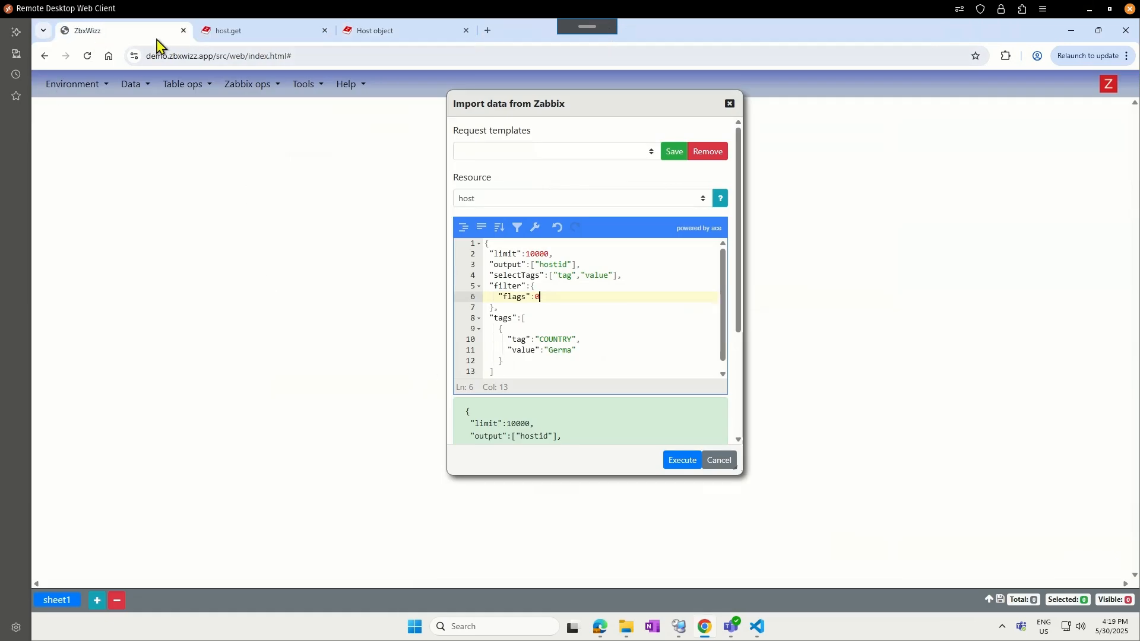
pyautogui.click(184, 31)
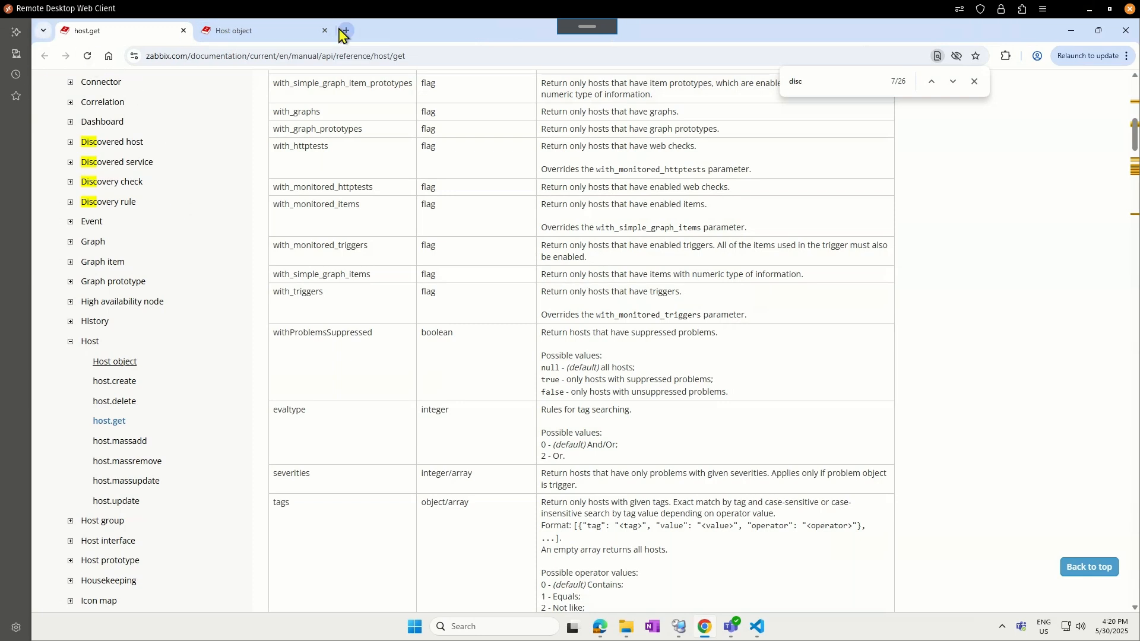
pyautogui.hotkey('ctrl', 'shift', 't')
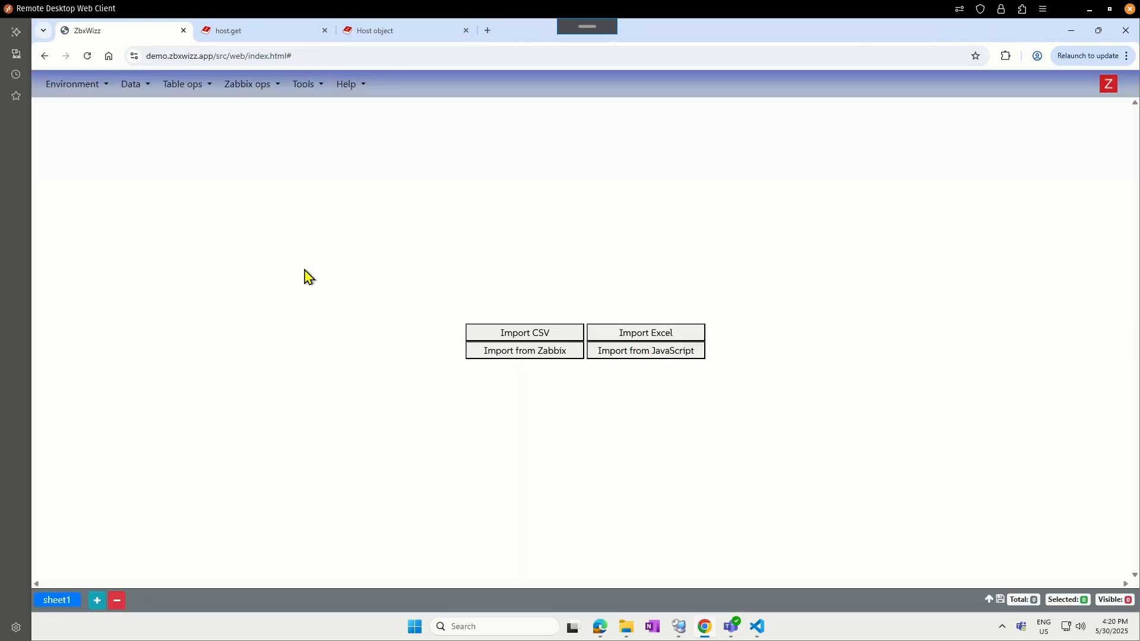
pyautogui.click(546, 351)
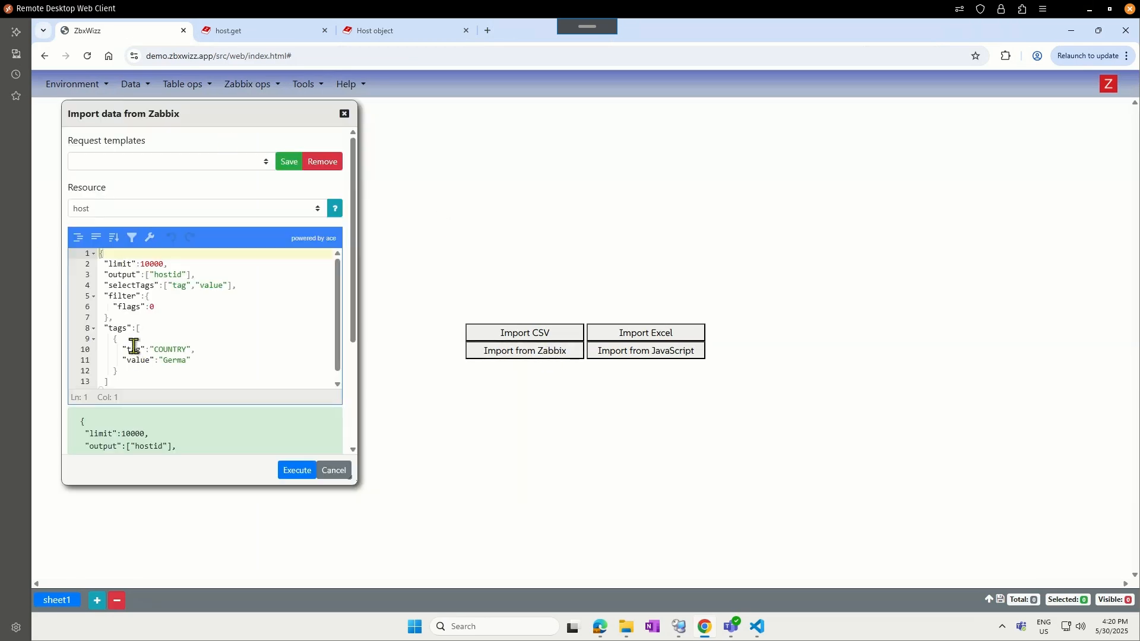
# Review the flags filter and the COUNTRY tag condition with its value Germa in the host request
pyautogui.moveTo(108, 309); pyautogui.dragTo(168, 312)
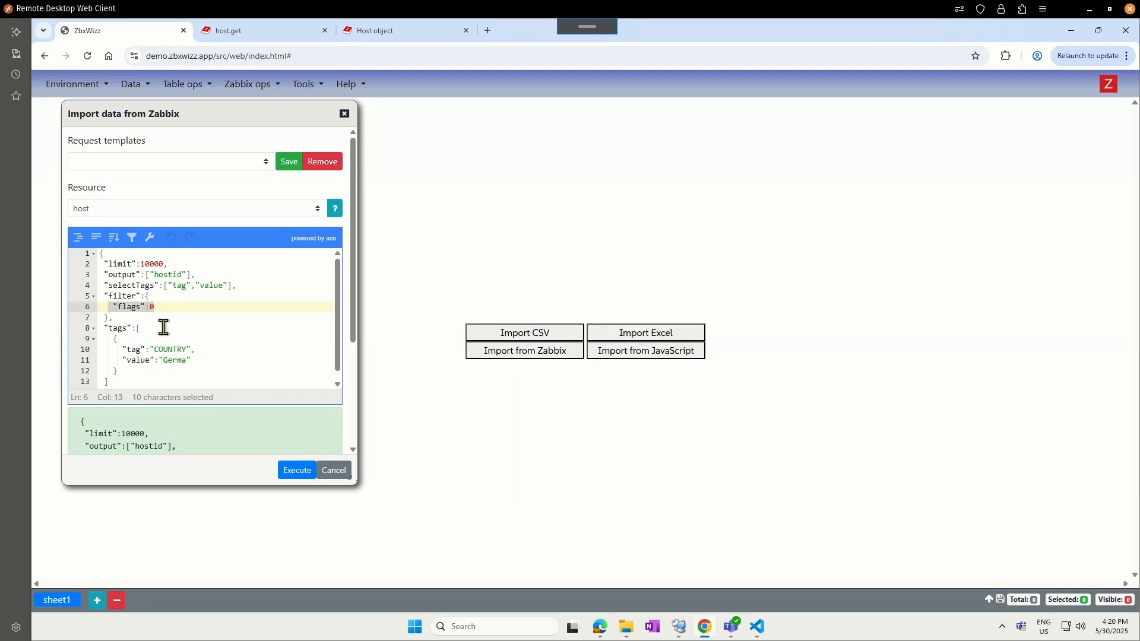
pyautogui.click(176, 319)
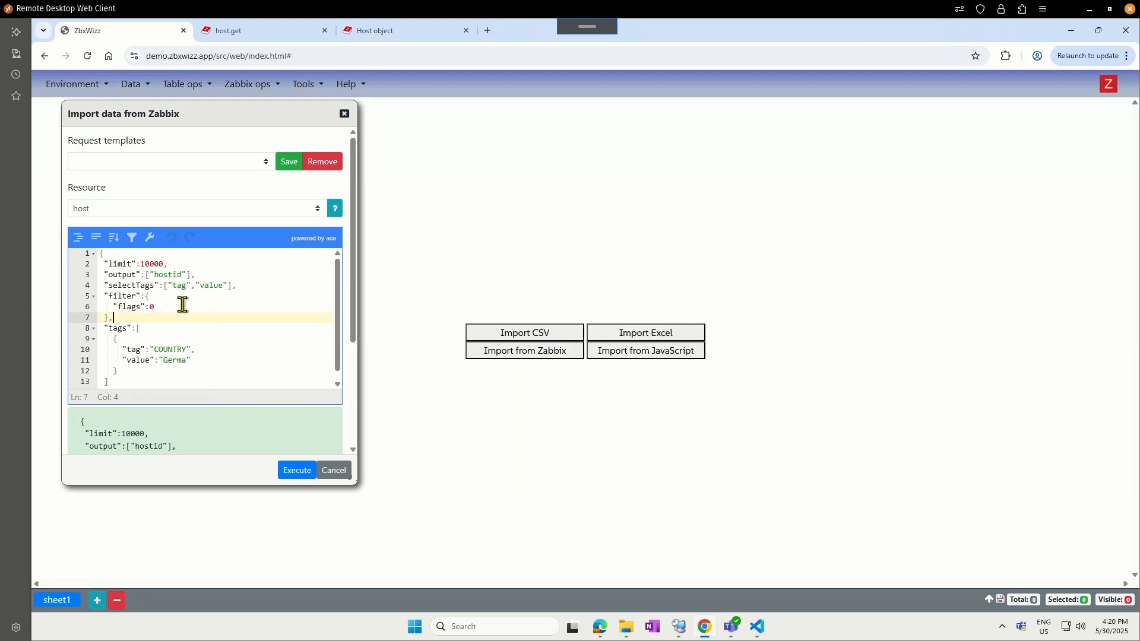
pyautogui.doubleClick(169, 359)
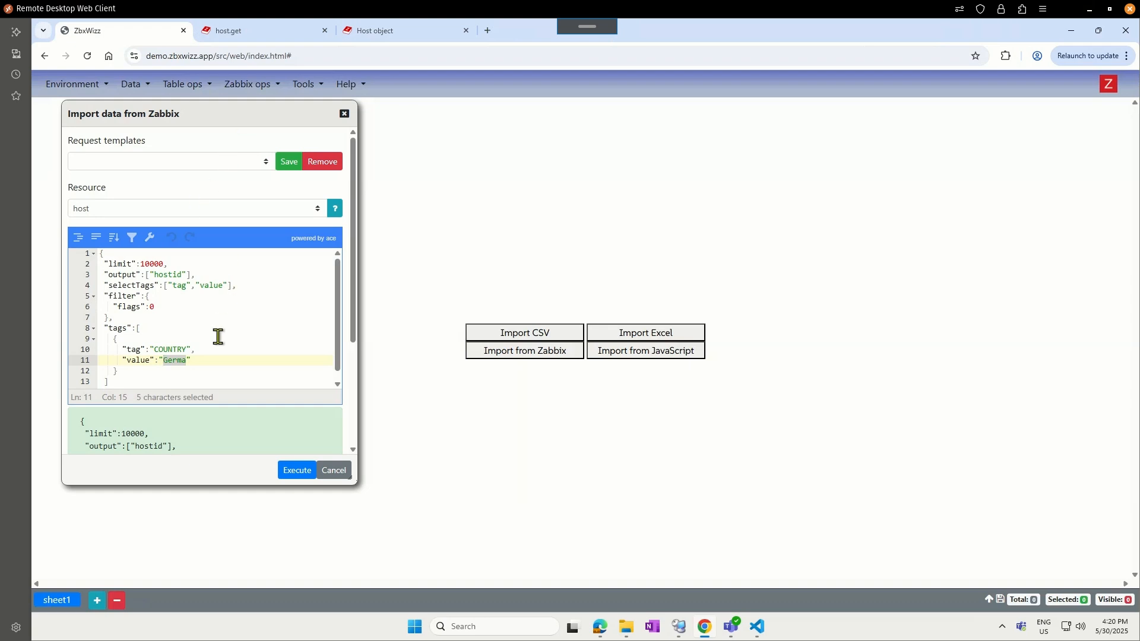
pyautogui.scroll(-2, 218, 337)
pyautogui.moveTo(107, 263); pyautogui.dragTo(173, 316)
pyautogui.click(173, 316)
pyautogui.doubleClick(169, 274)
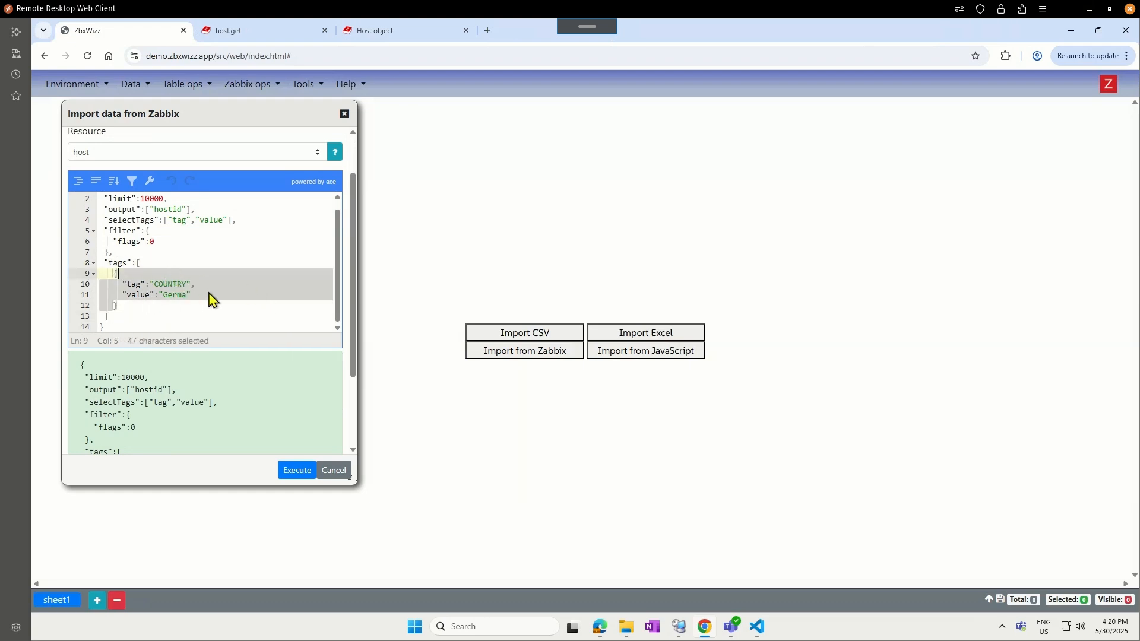
pyautogui.click(208, 297)
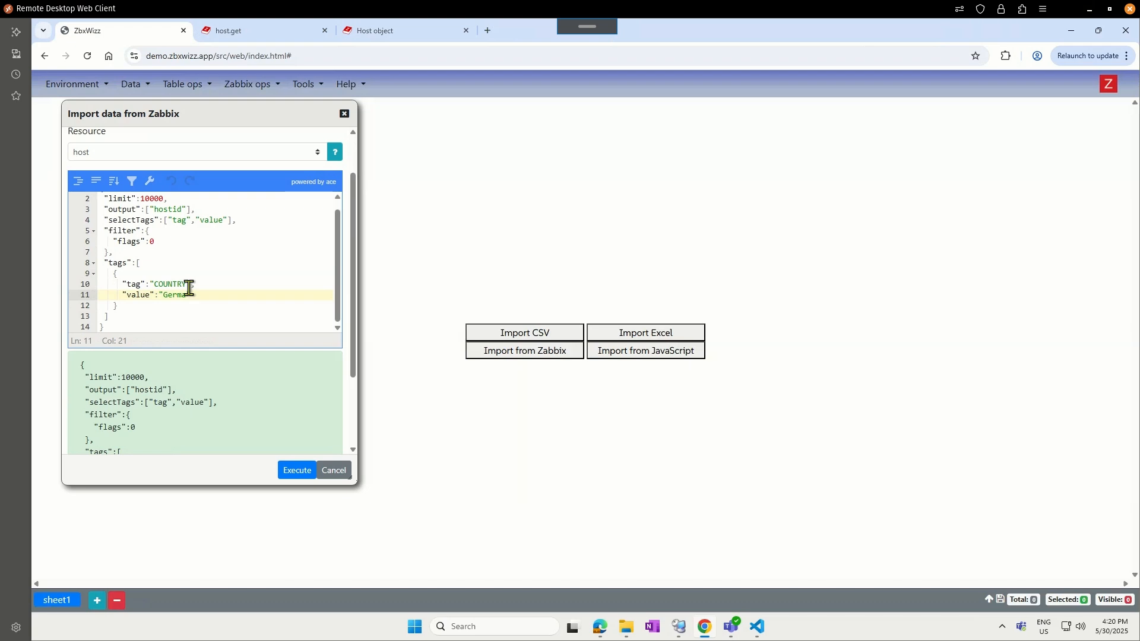
pyautogui.click(184, 284)
pyautogui.doubleClick(181, 295)
pyautogui.doubleClick(146, 295)
pyautogui.doubleClick(168, 294)
pyautogui.click(214, 295)
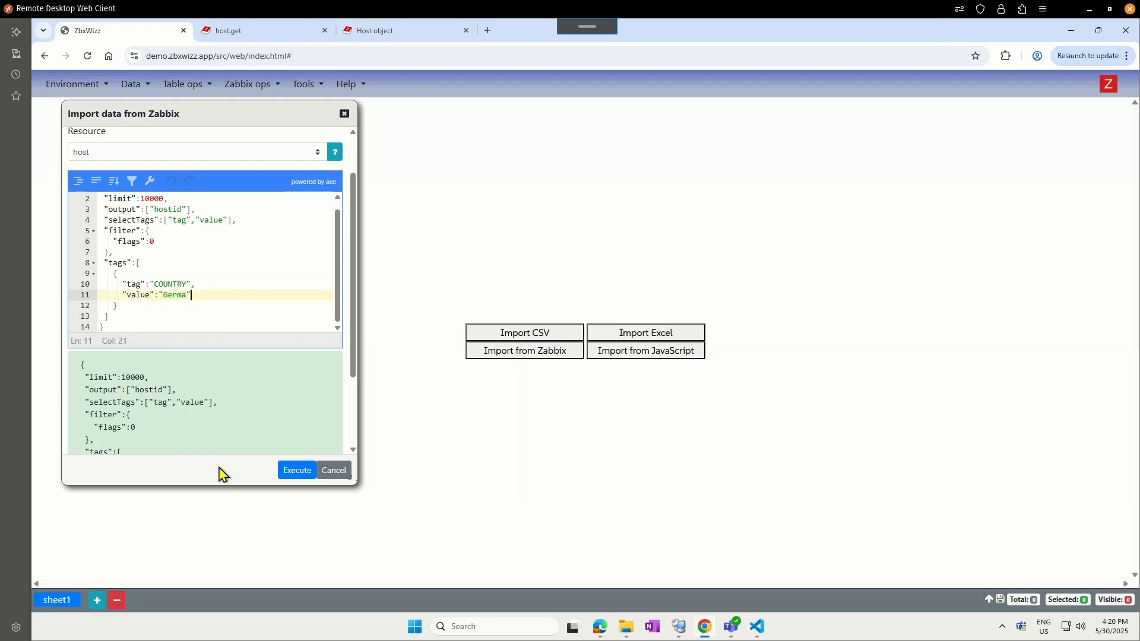
# Execute the host import and set the width of the tags column to 400
pyautogui.click(298, 472)
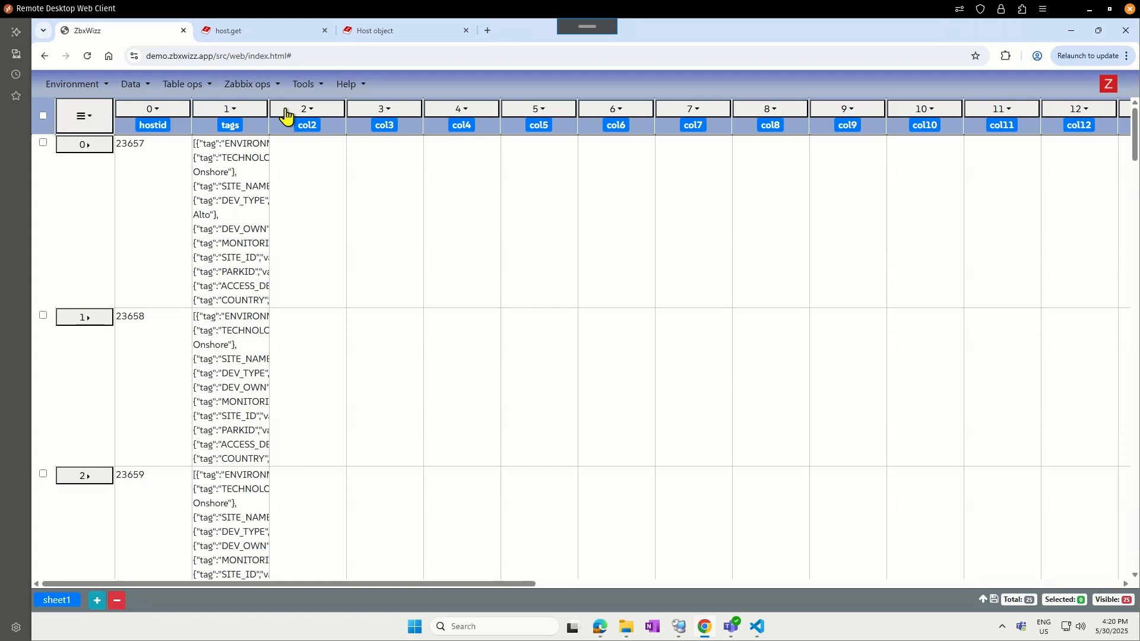
pyautogui.click(235, 109)
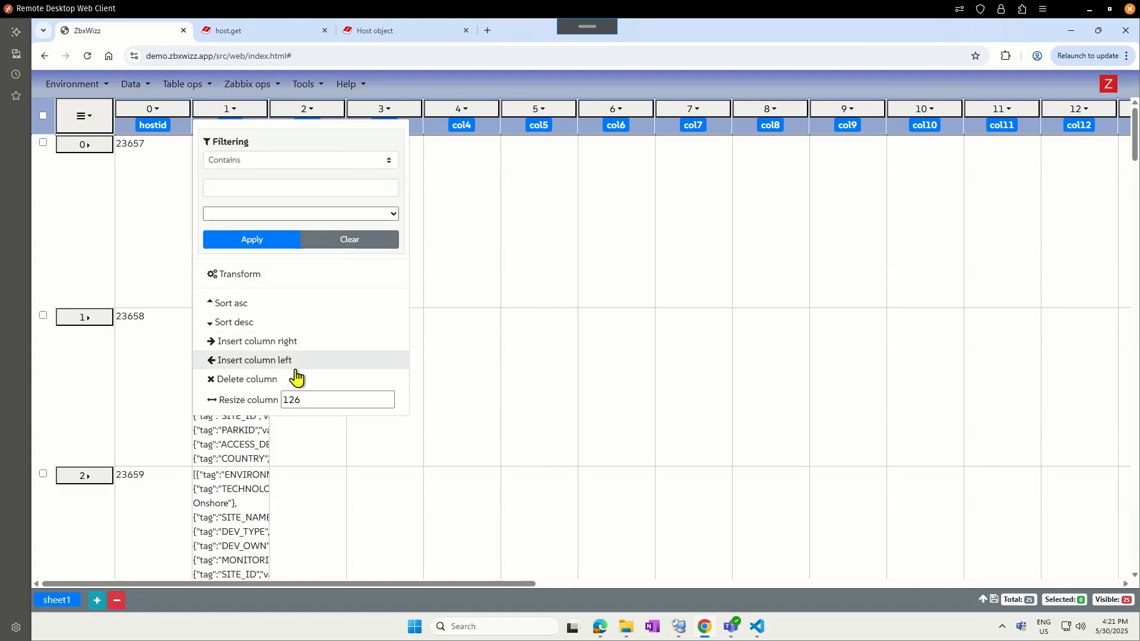
pyautogui.doubleClick(328, 402)
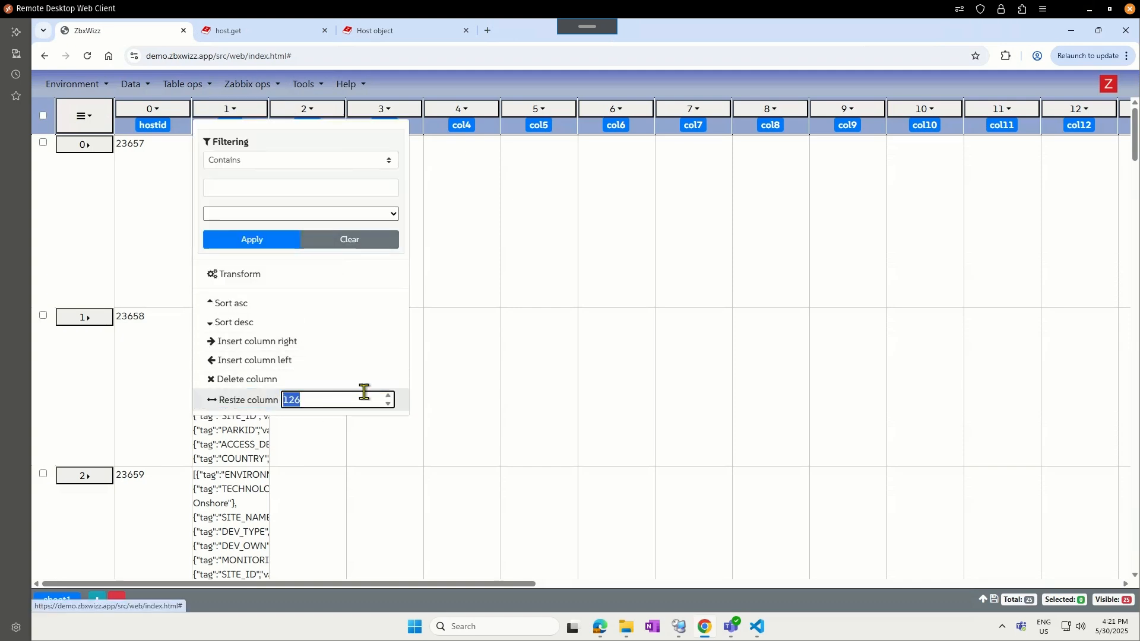
pyautogui.write('400')
pyautogui.click(683, 184)
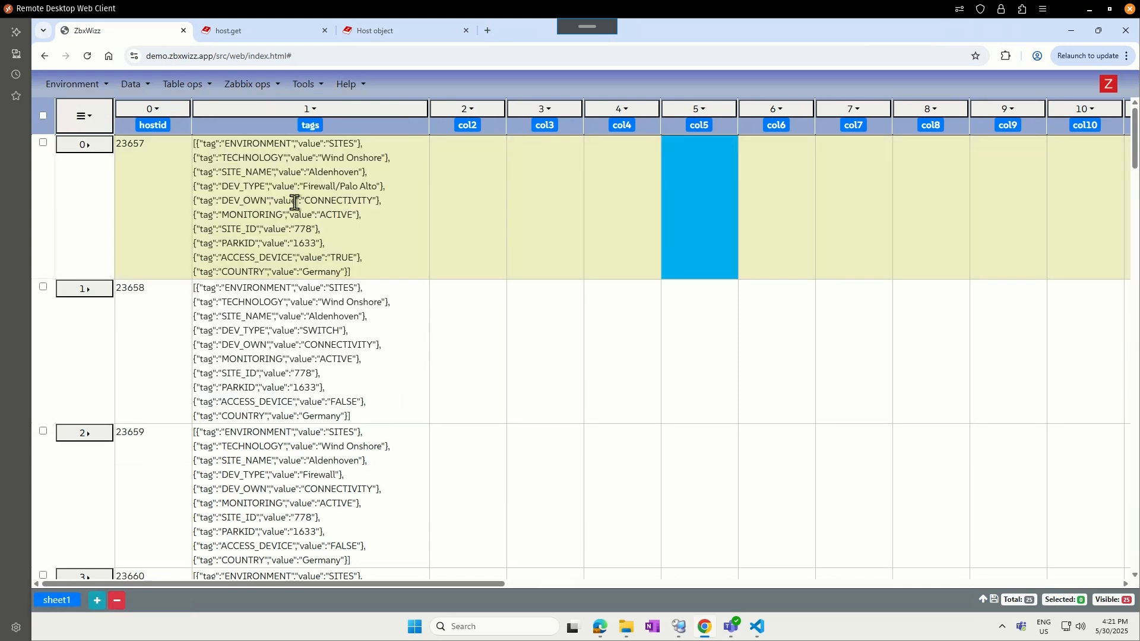
# Examine the COUNTRY tag and its value in the first host's tags cell
pyautogui.click(299, 205)
pyautogui.click(227, 272)
pyautogui.moveTo(228, 272); pyautogui.dragTo(345, 274)
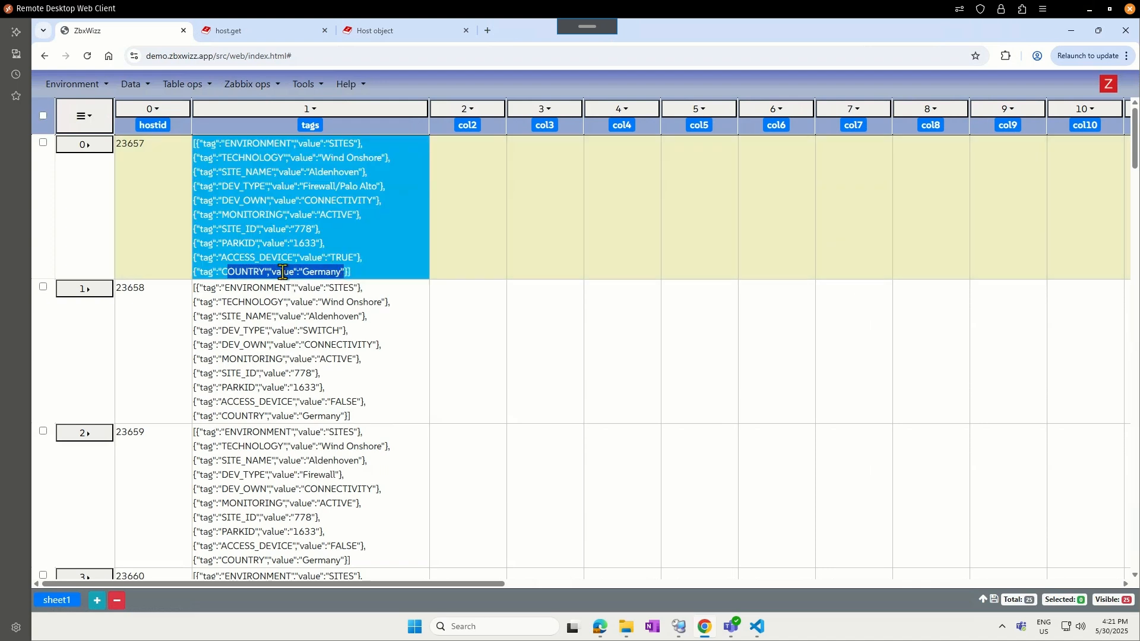
# Transform the empty column col2 with the expression $1.replace("Germany","DE") and close the transform dialog
pyautogui.click(486, 161)
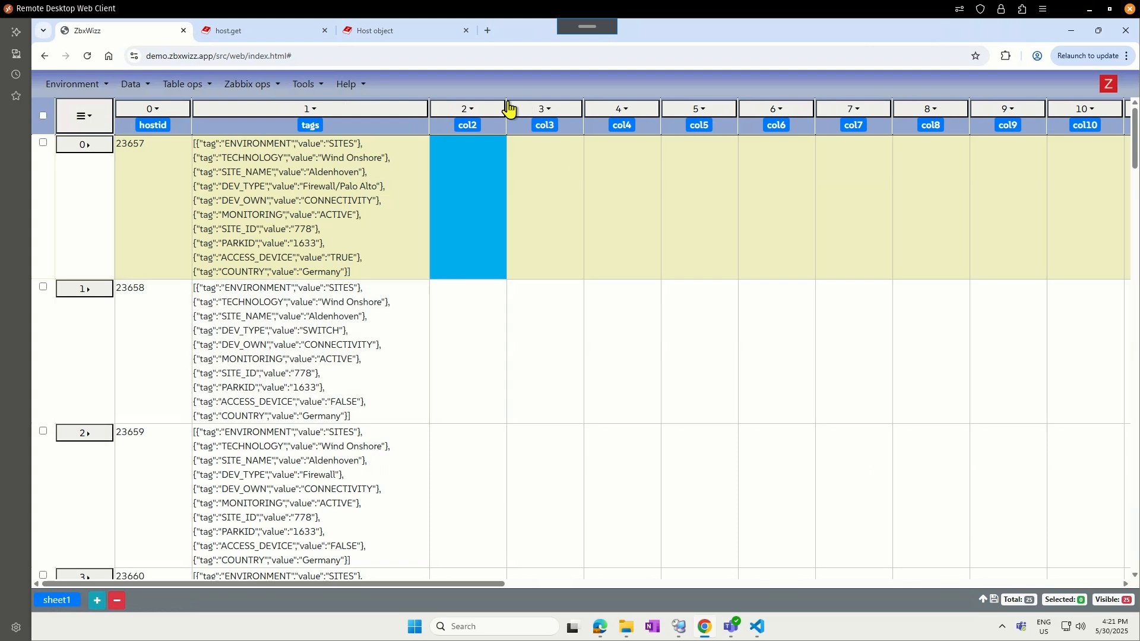
pyautogui.click(473, 110)
pyautogui.click(506, 284)
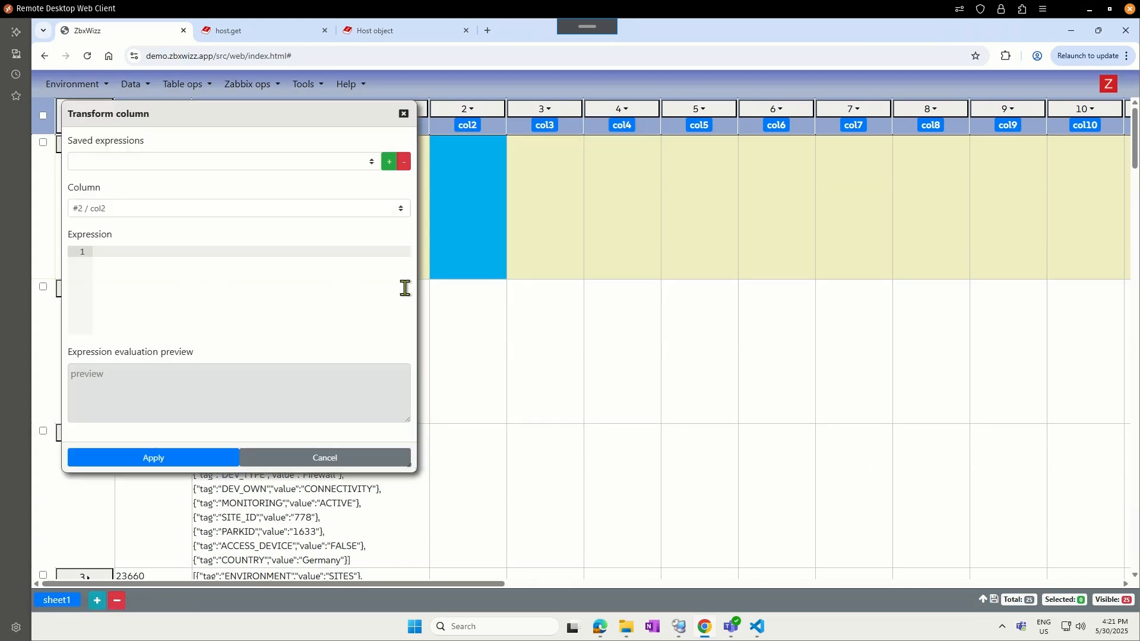
pyautogui.moveTo(321, 119); pyautogui.dragTo(798, 168)
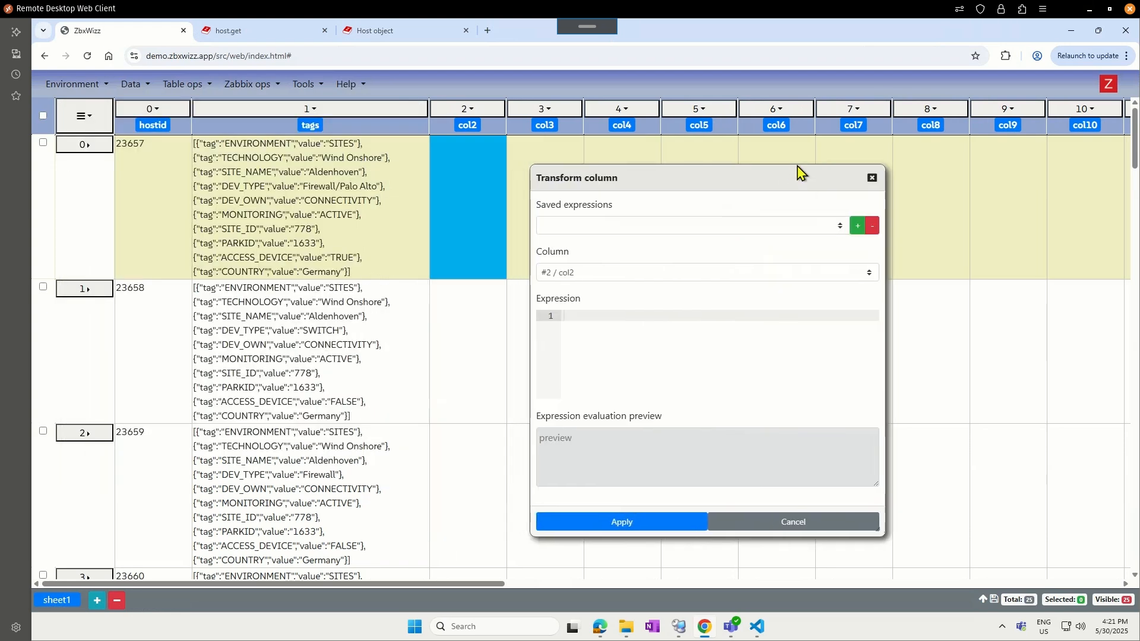
pyautogui.write('$')
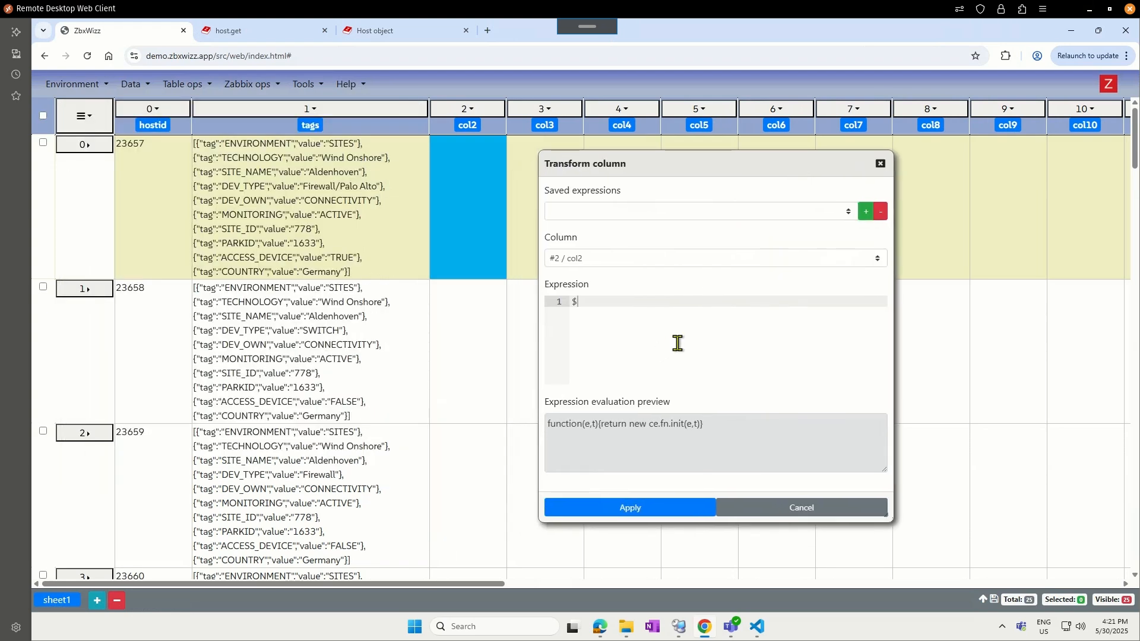
pyautogui.write('1')
pyautogui.write('.replace')
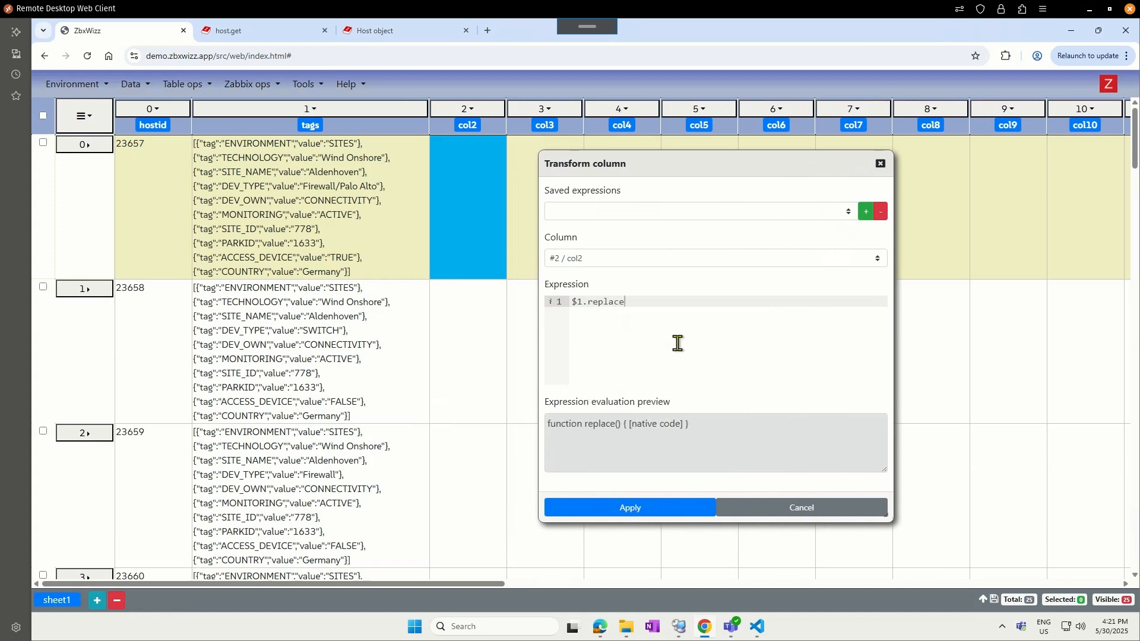
pyautogui.write('("Germany')
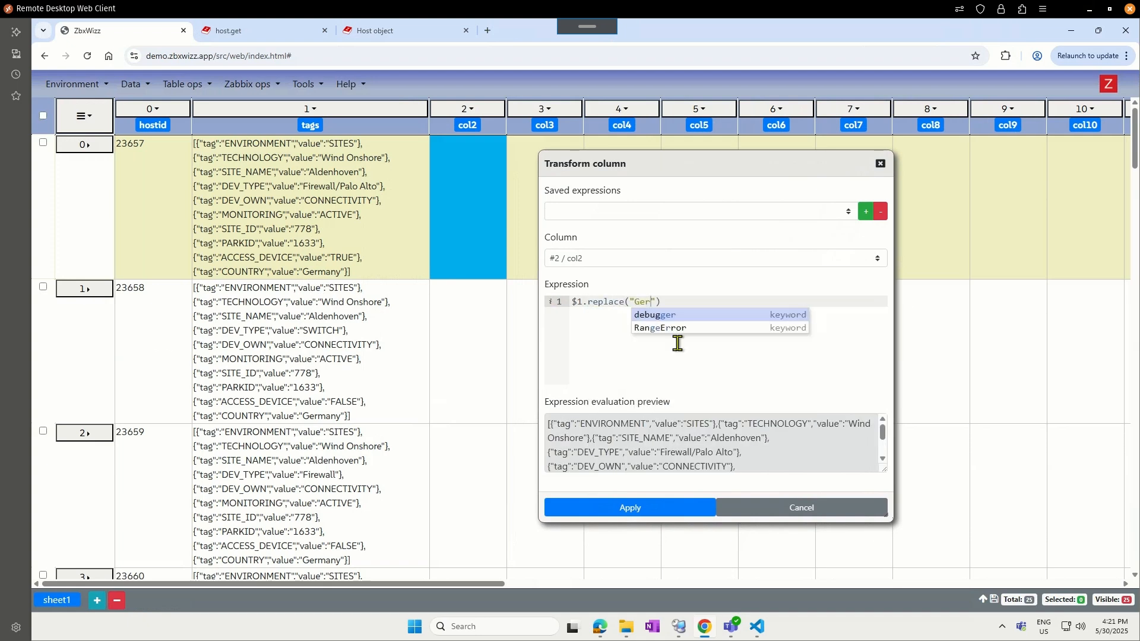
pyautogui.write('","DE')
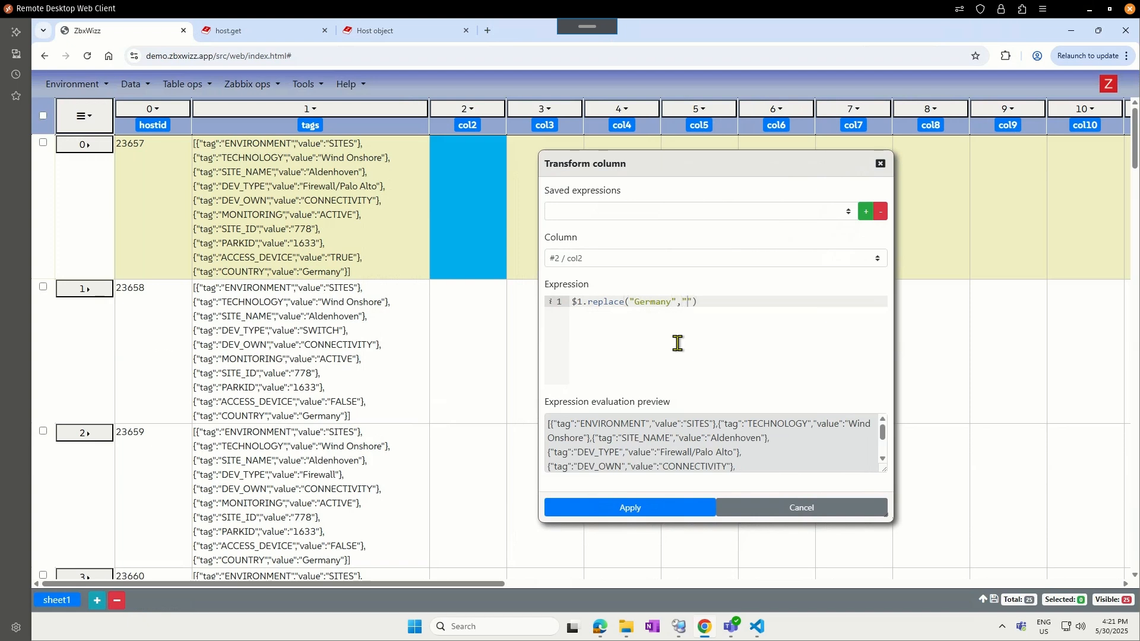
pyautogui.click(655, 348)
pyautogui.click(693, 515)
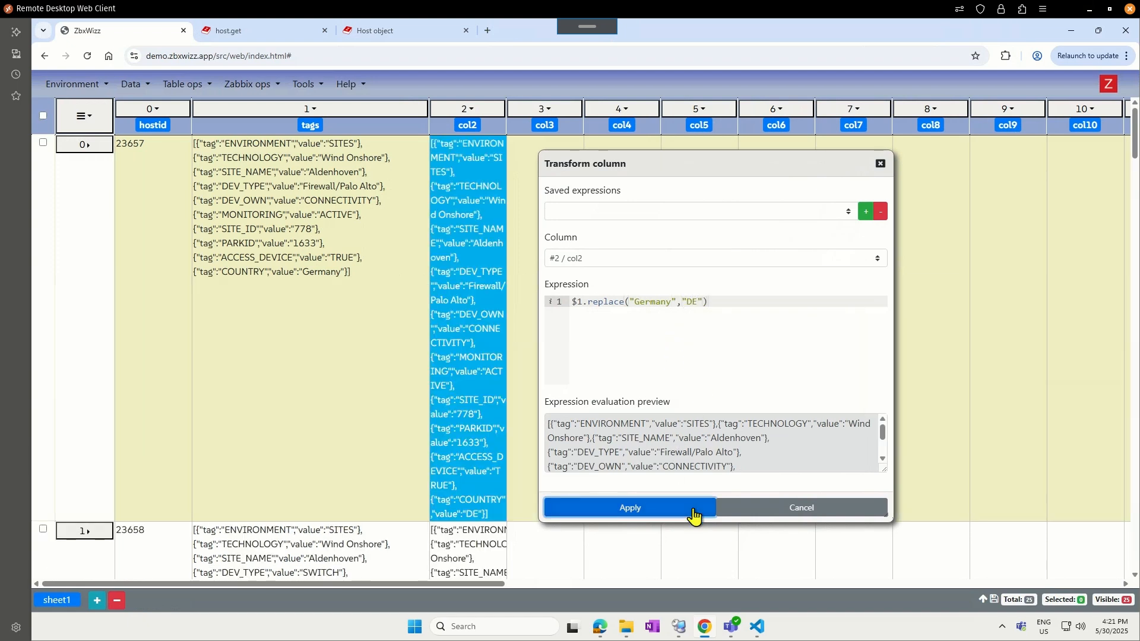
pyautogui.click(880, 165)
# Set the width of column col2 to 400 and check the COUNTRY tag in its first row
pyautogui.click(472, 110)
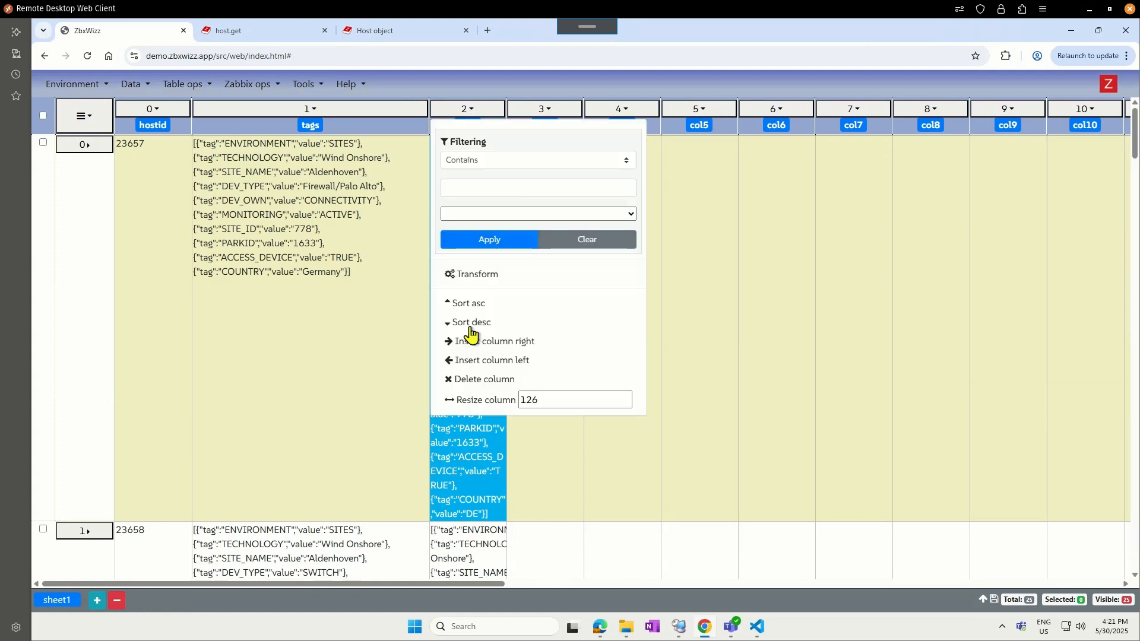
pyautogui.doubleClick(560, 399)
pyautogui.write('400')
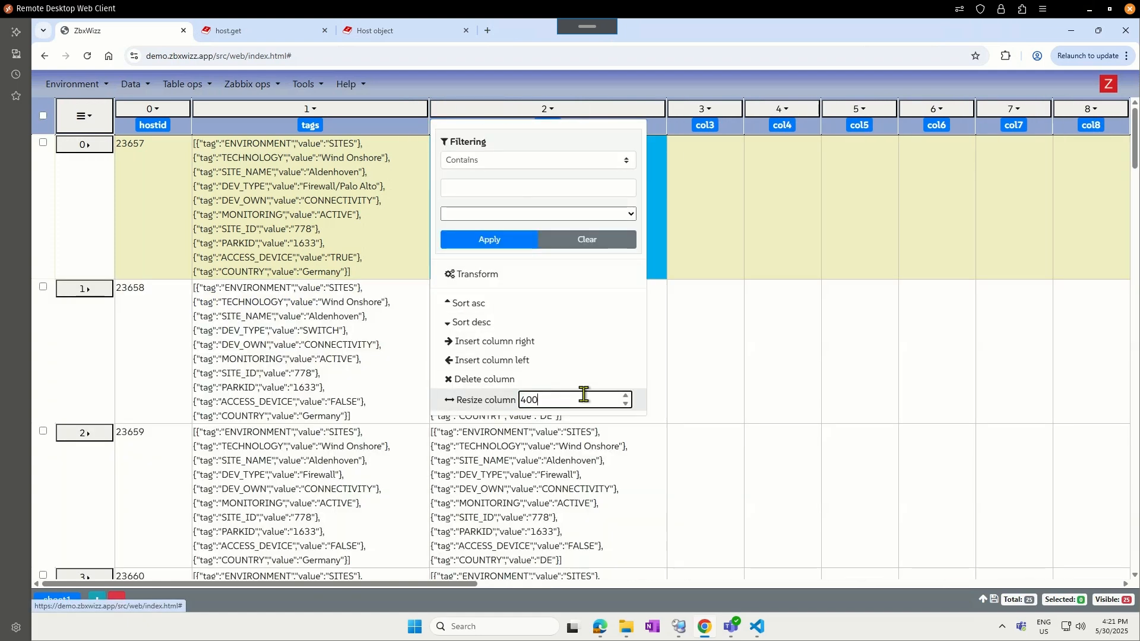
pyautogui.click(827, 236)
pyautogui.moveTo(560, 272); pyautogui.dragTo(446, 273)
pyautogui.click(510, 277)
pyautogui.click(601, 277)
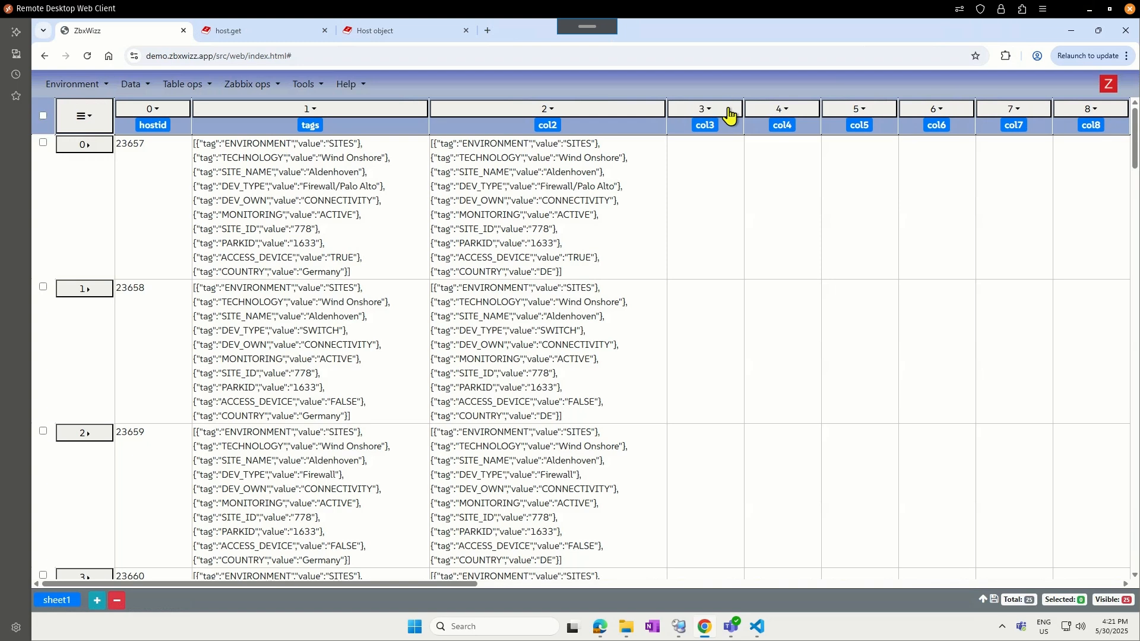
# Start a transform of column col3, reduce its expression to $1, and review the evaluation preview of the tags
pyautogui.click(729, 114)
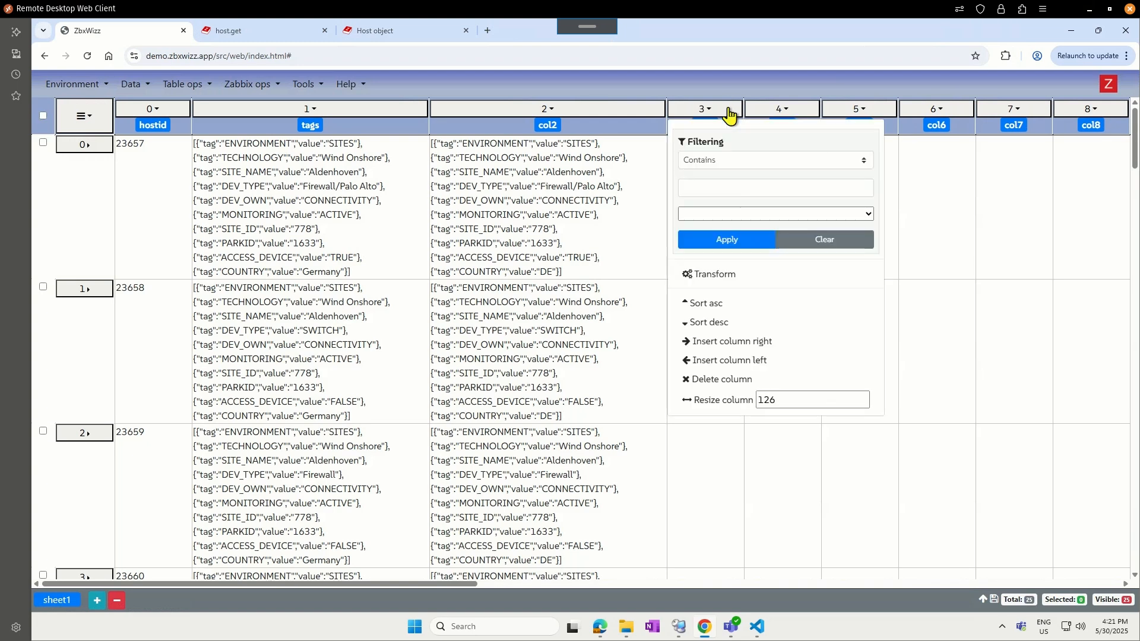
pyautogui.click(759, 277)
pyautogui.moveTo(661, 173); pyautogui.dragTo(264, 181)
pyautogui.moveTo(442, 313); pyautogui.dragTo(219, 310)
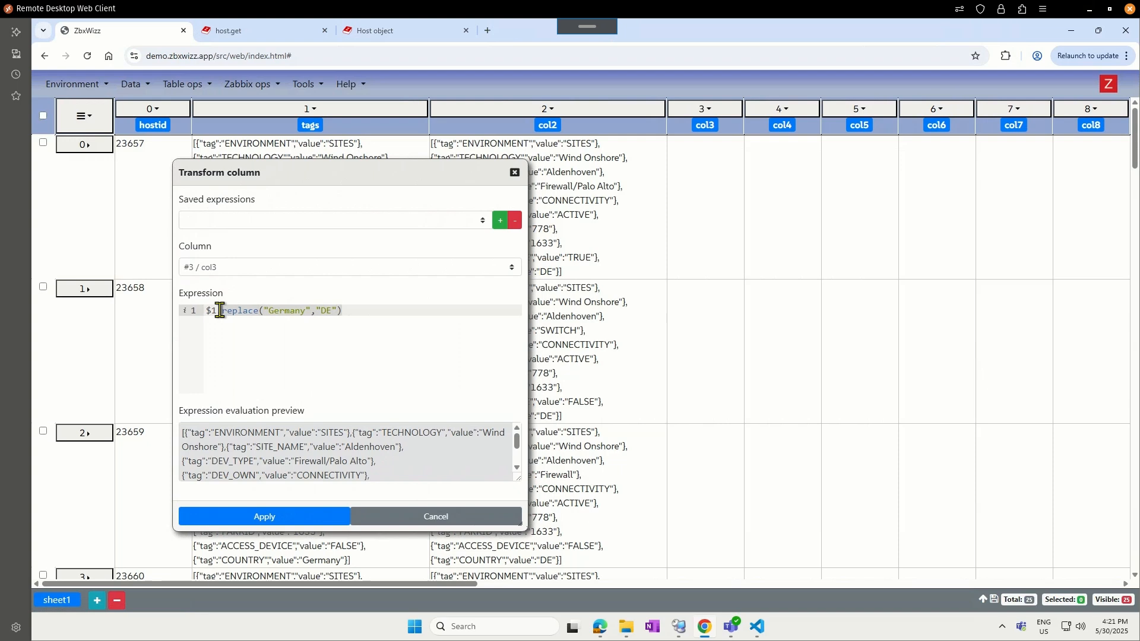
pyautogui.press('BackSpace')
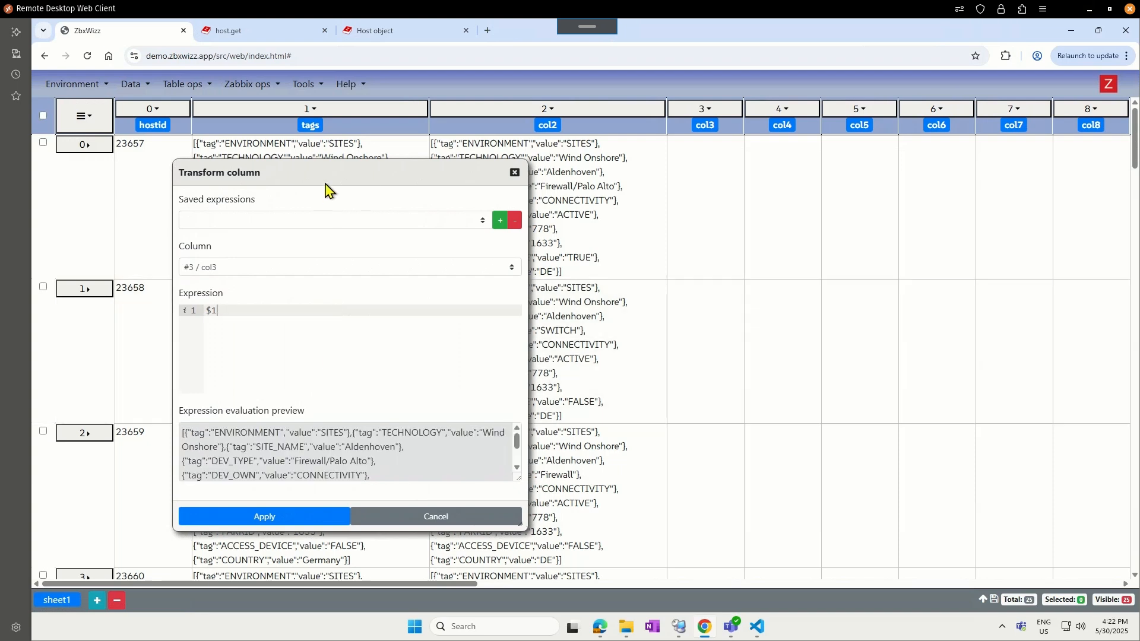
pyautogui.moveTo(341, 178); pyautogui.dragTo(753, 150)
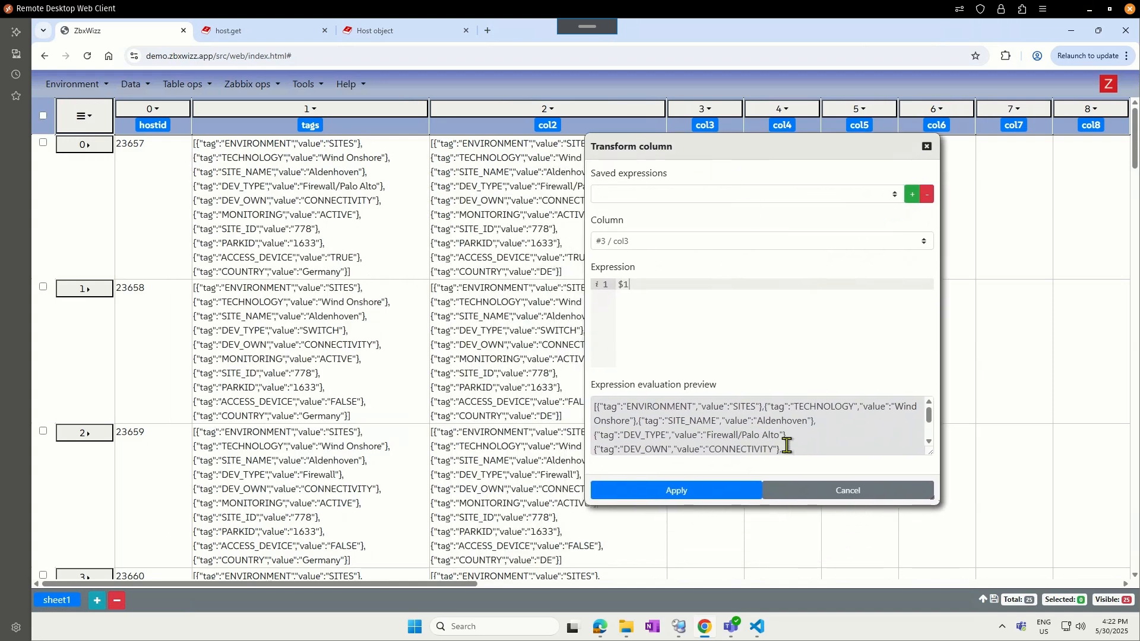
pyautogui.moveTo(595, 407); pyautogui.dragTo(819, 447)
pyautogui.click(816, 406)
pyautogui.click(754, 330)
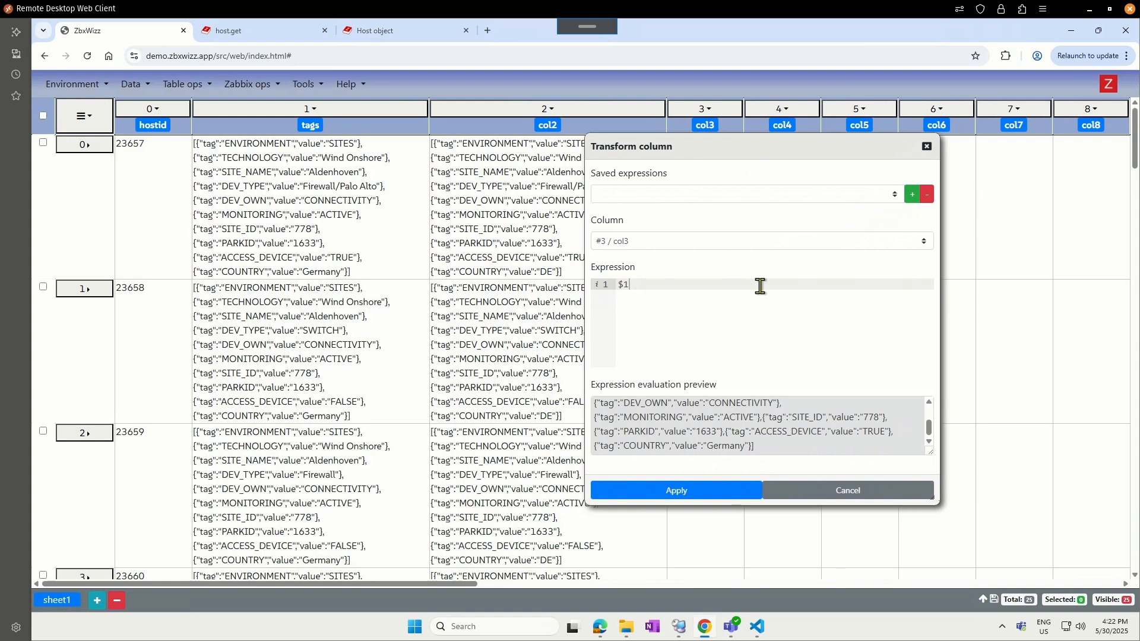
# Wrap the column reference in the object conversion function so the expression reads obj($1)
pyautogui.write('.')
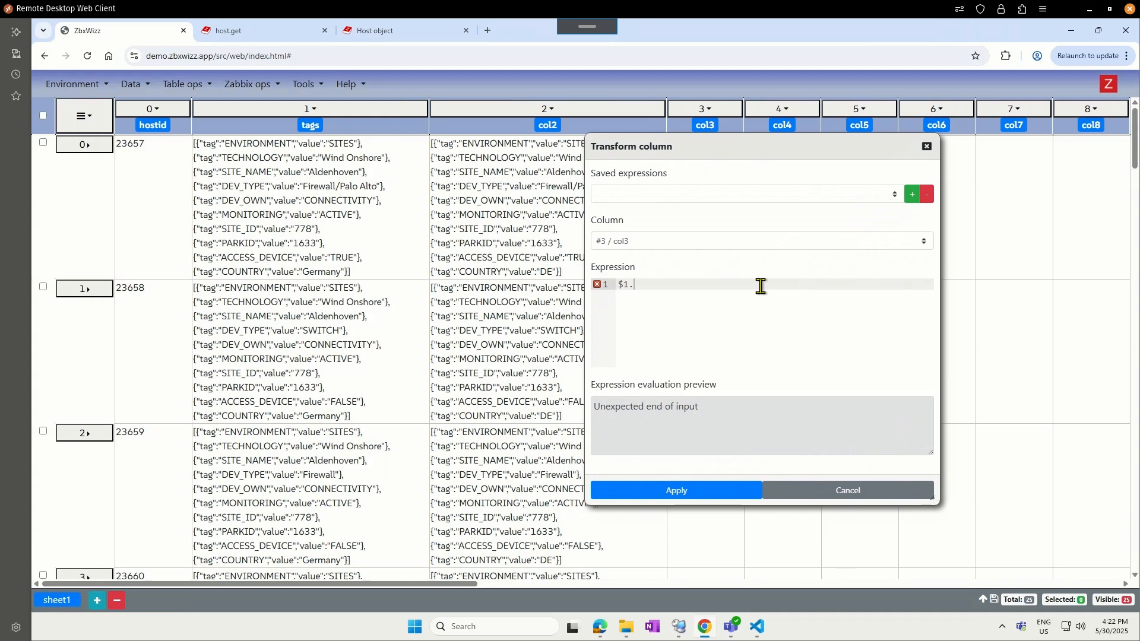
pyautogui.press('BackSpace')
pyautogui.write('ob')
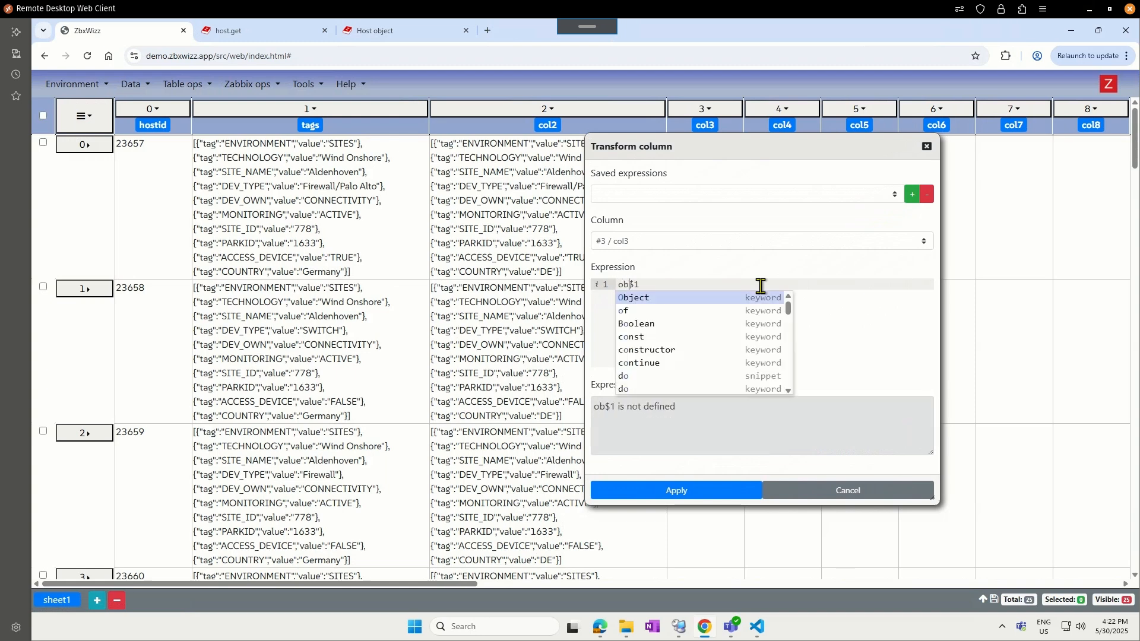
pyautogui.write('j(')
pyautogui.press('End')
pyautogui.write(')')
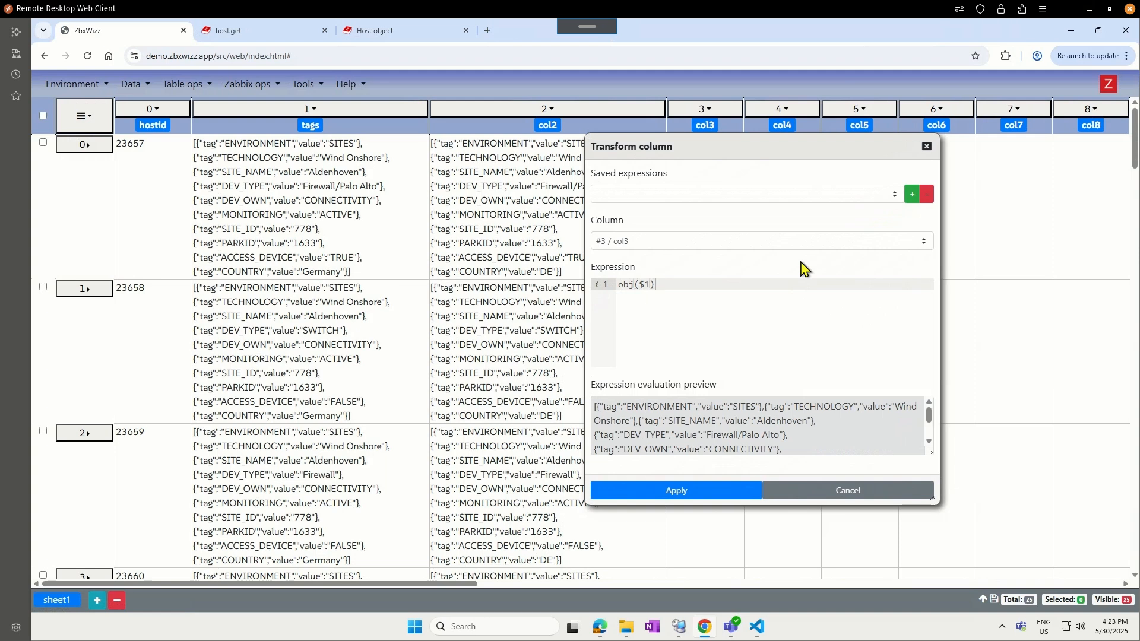
# Append .map(t=>{}) to the obj($1) expression and open an empty line inside the callback body
pyautogui.write('.map(')
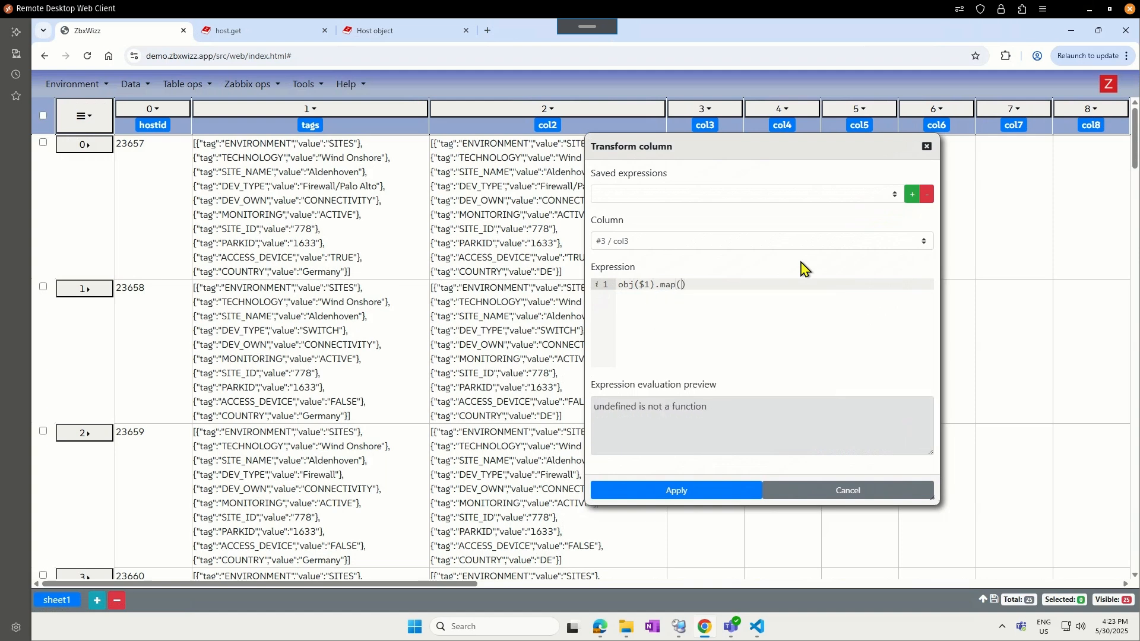
pyautogui.write('t=>{')
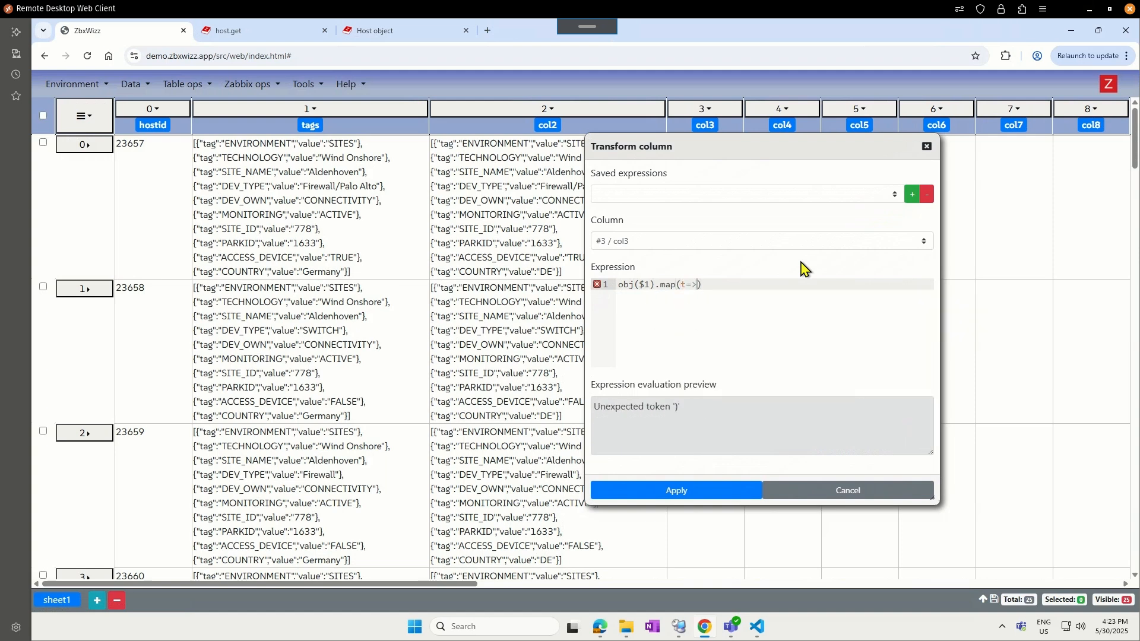
pyautogui.press('Return')
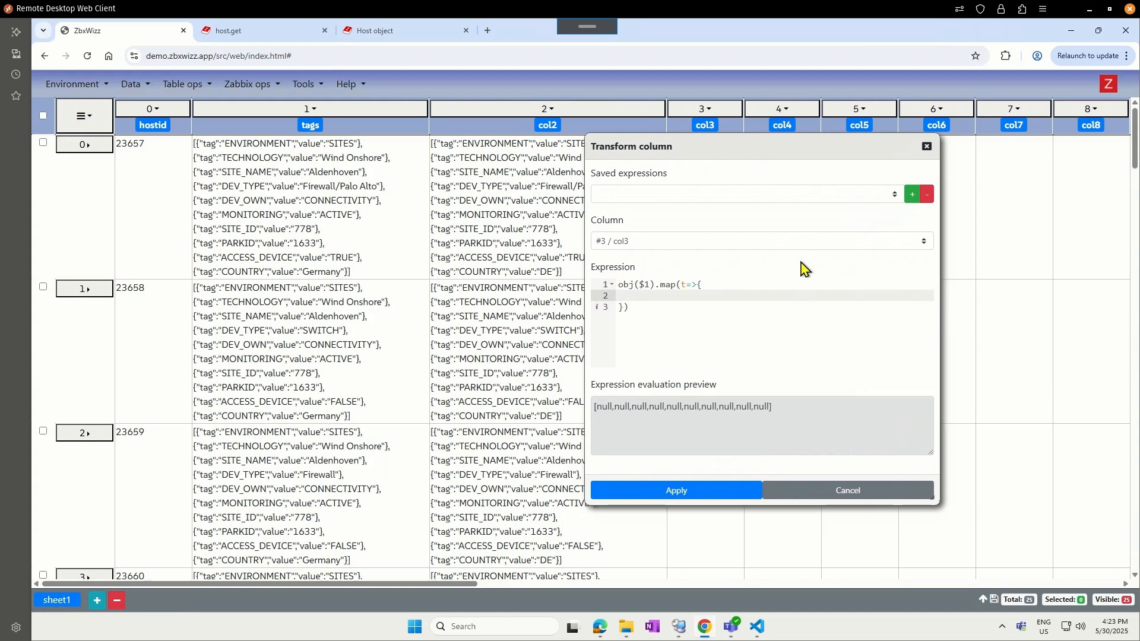
# Add the condition if(t.tag=="COUNTRY") t.value="DE" inside the map callback
pyautogui.write('if(')
pyautogui.press('alt')
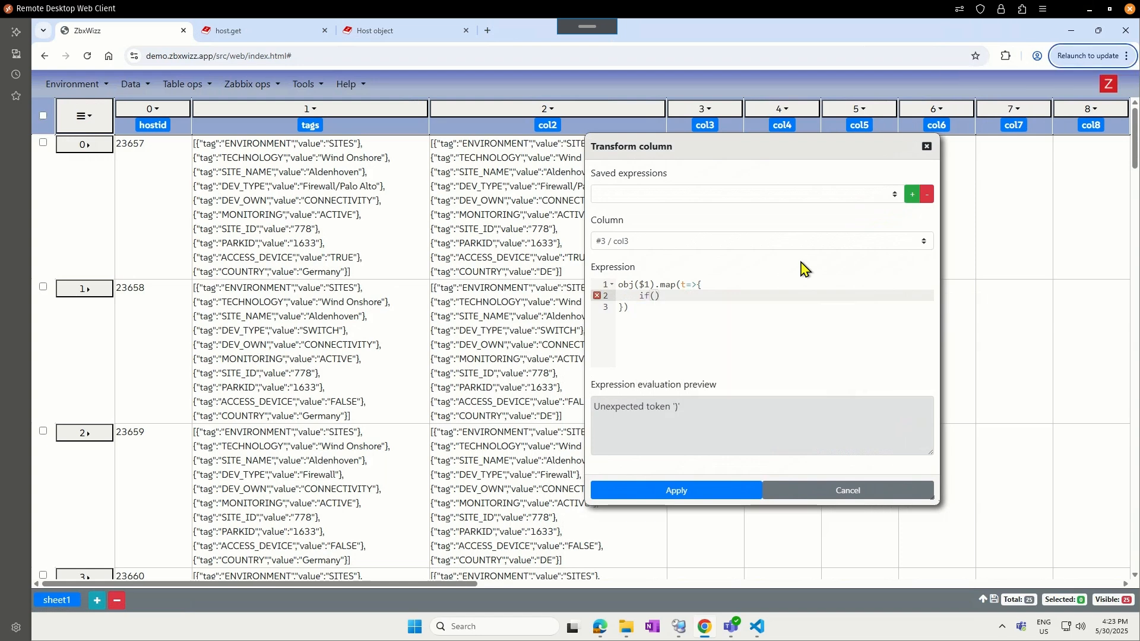
pyautogui.click(659, 297)
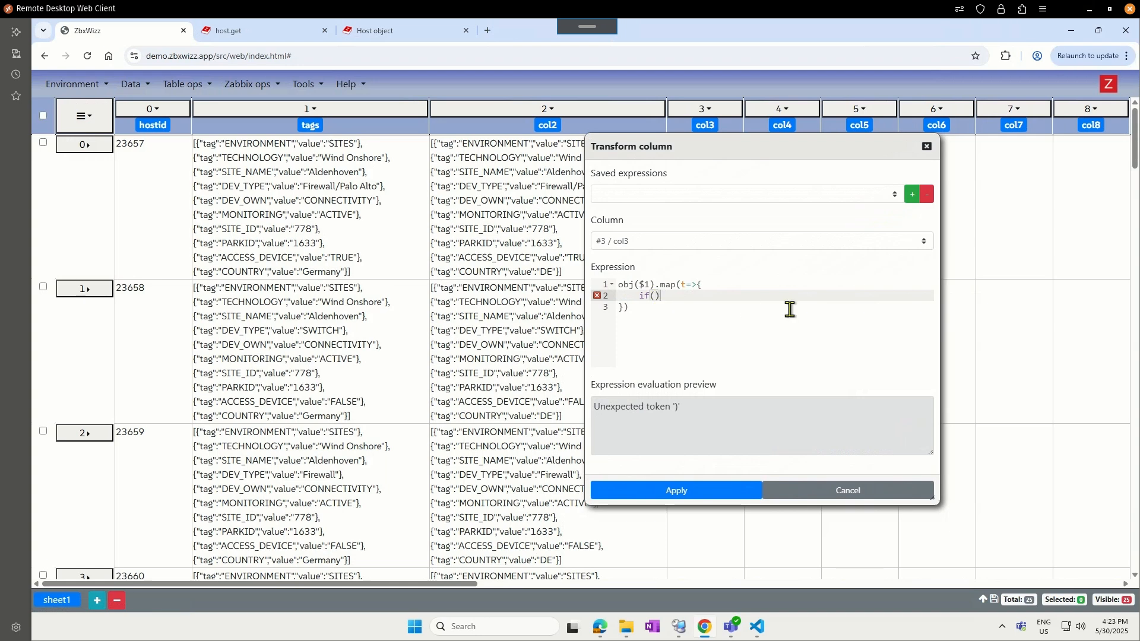
pyautogui.write('t.')
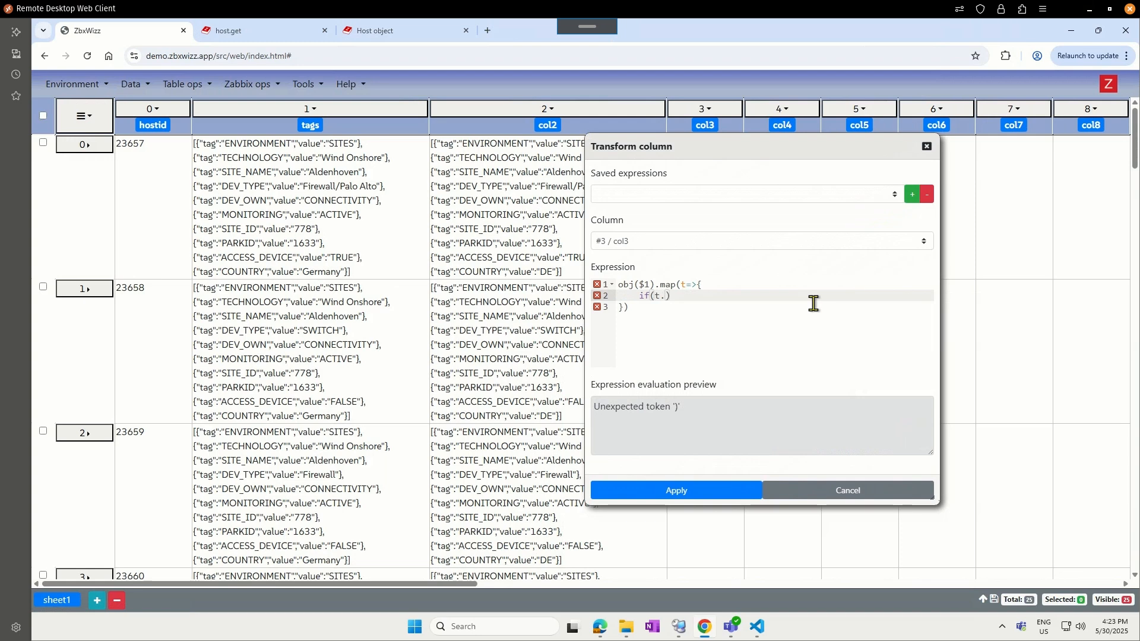
pyautogui.write('tag=="COUNTRY") t.value=')
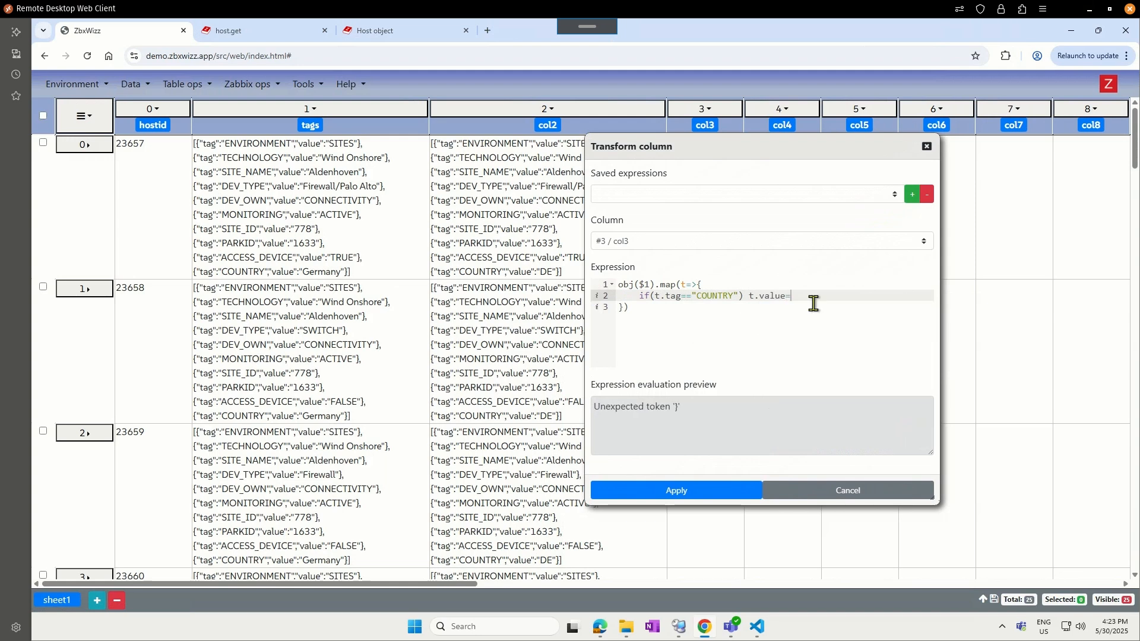
pyautogui.write('"DE"')
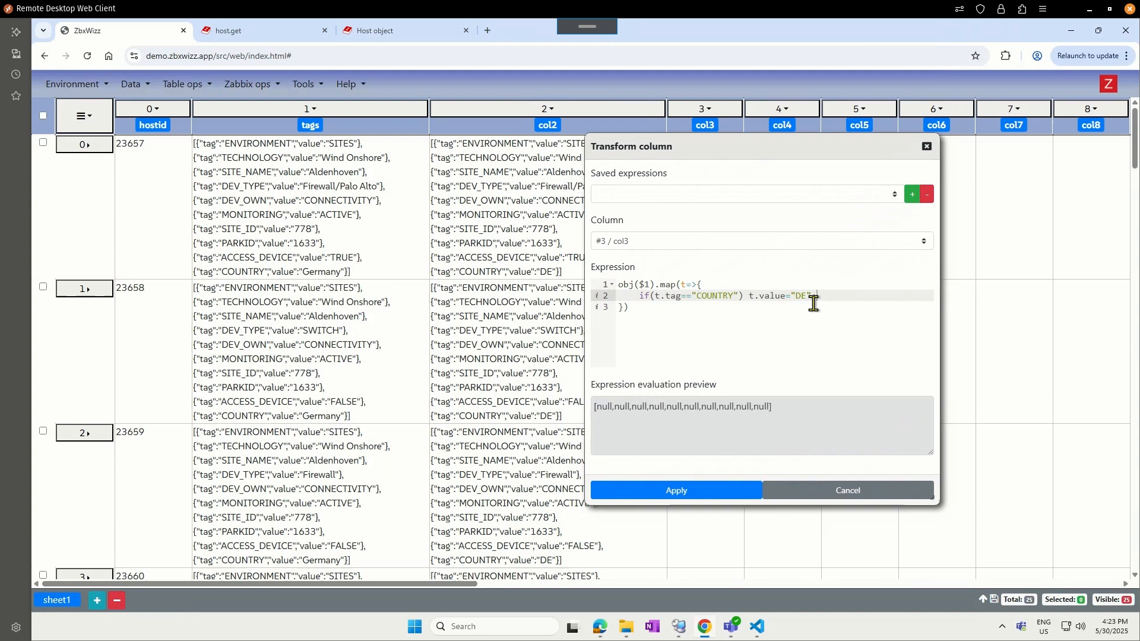
# Add return t to the map callback, end both statements with semicolons, and check the COUNTRY tag in the preview
pyautogui.press('Return')
pyautogui.write('return t')
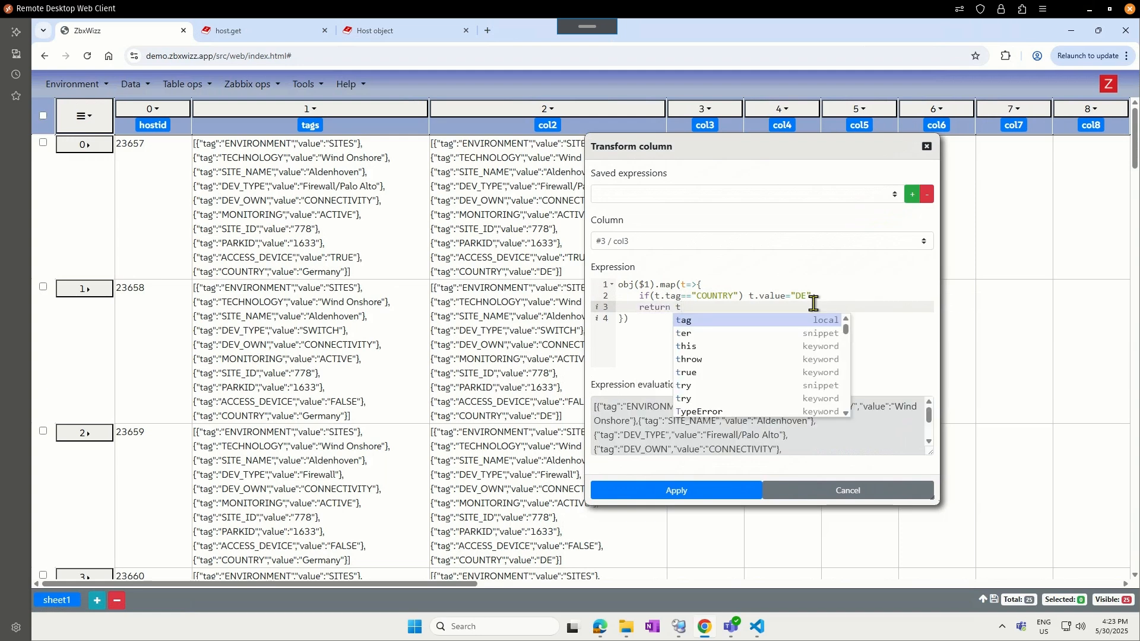
pyautogui.write(';')
pyautogui.click(815, 297)
pyautogui.write(';')
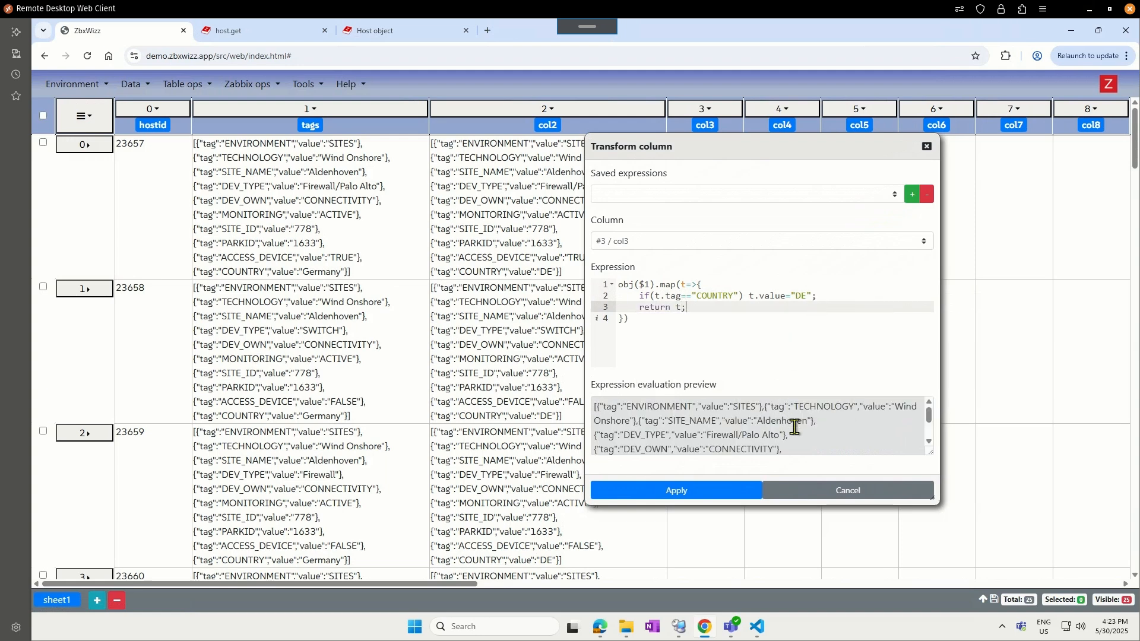
pyautogui.scroll(-2, 796, 427)
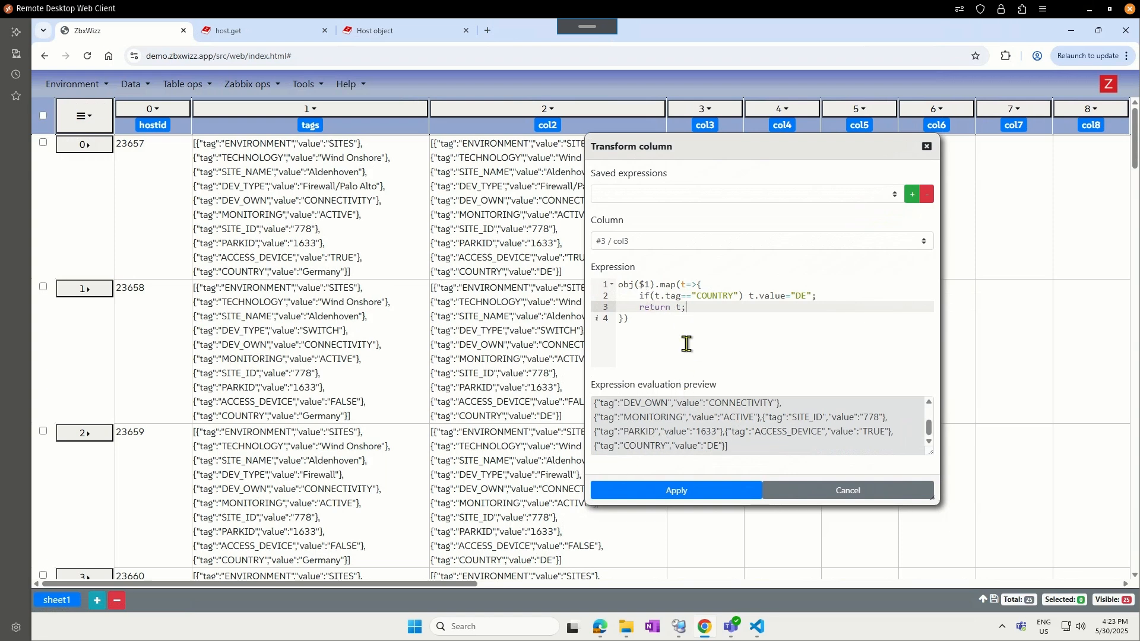
# Comment out the COUNTRY condition line with // and inspect the COUNTRY tag in the evaluation preview
pyautogui.press('Up')
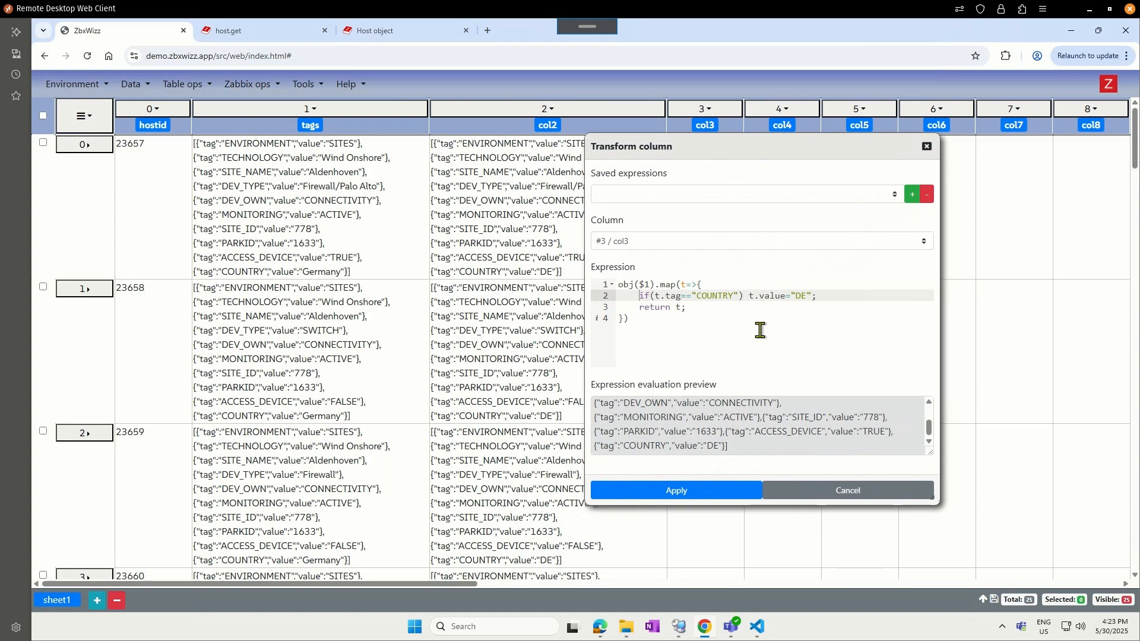
pyautogui.write('//')
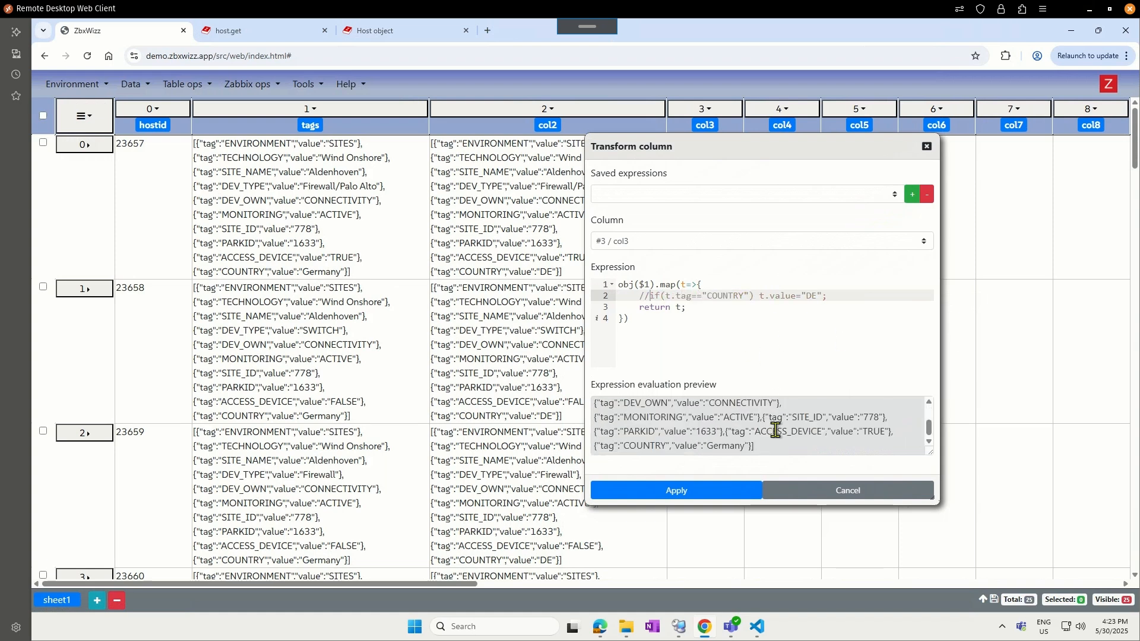
pyautogui.moveTo(624, 446); pyautogui.dragTo(761, 445)
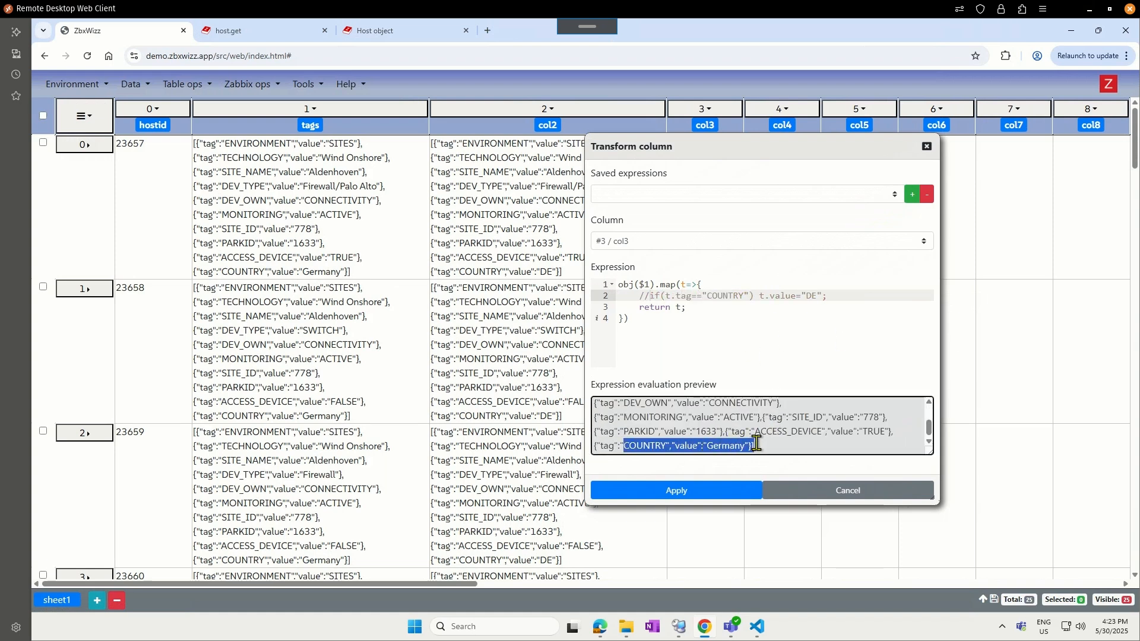
# Uncomment the COUNTRY condition line and inspect the COUNTRY tag in the evaluation preview again
pyautogui.click(638, 295)
pyautogui.press('Delete')
pyautogui.press('Delete')
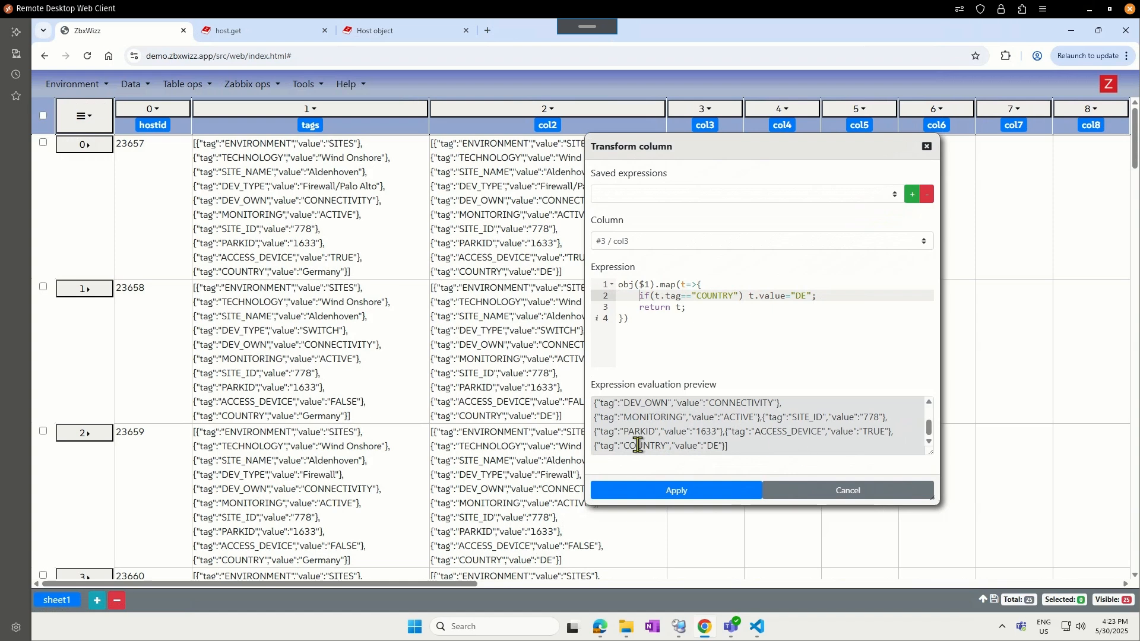
pyautogui.moveTo(637, 446); pyautogui.dragTo(729, 445)
pyautogui.click(664, 317)
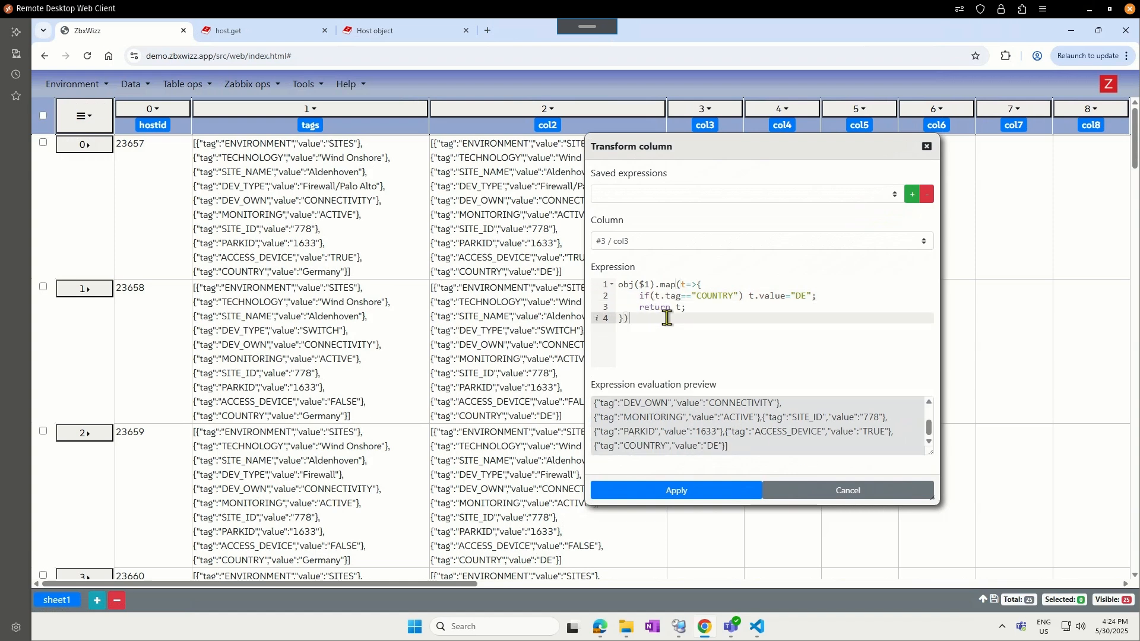
# Apply the map expression to col3, close the transform dialog, and set col3's width to 400
pyautogui.click(687, 488)
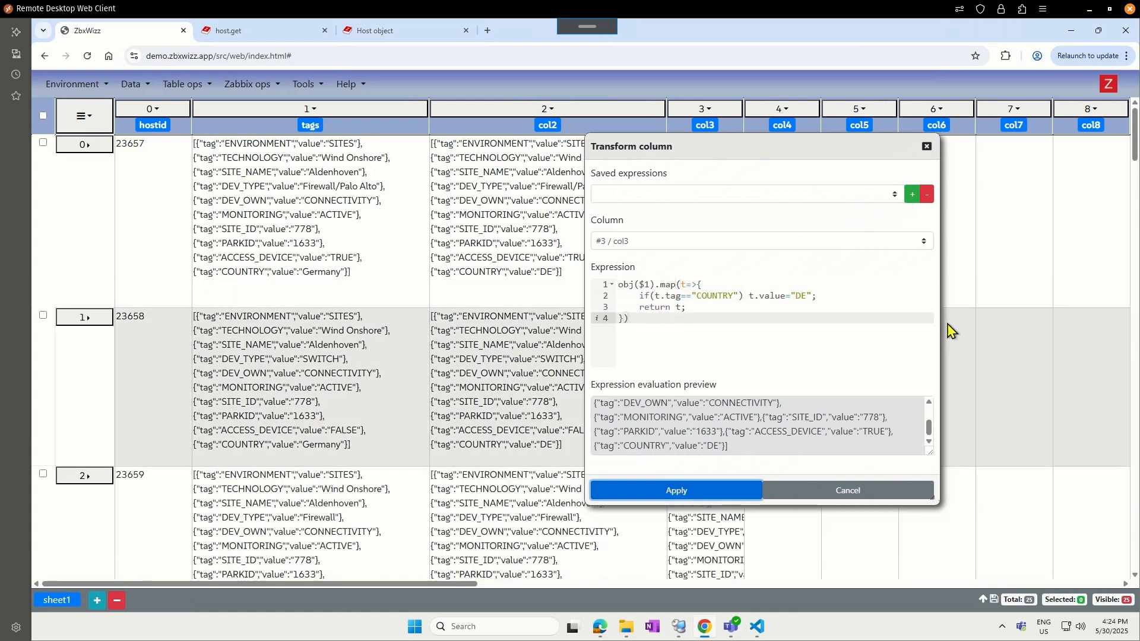
pyautogui.click(928, 147)
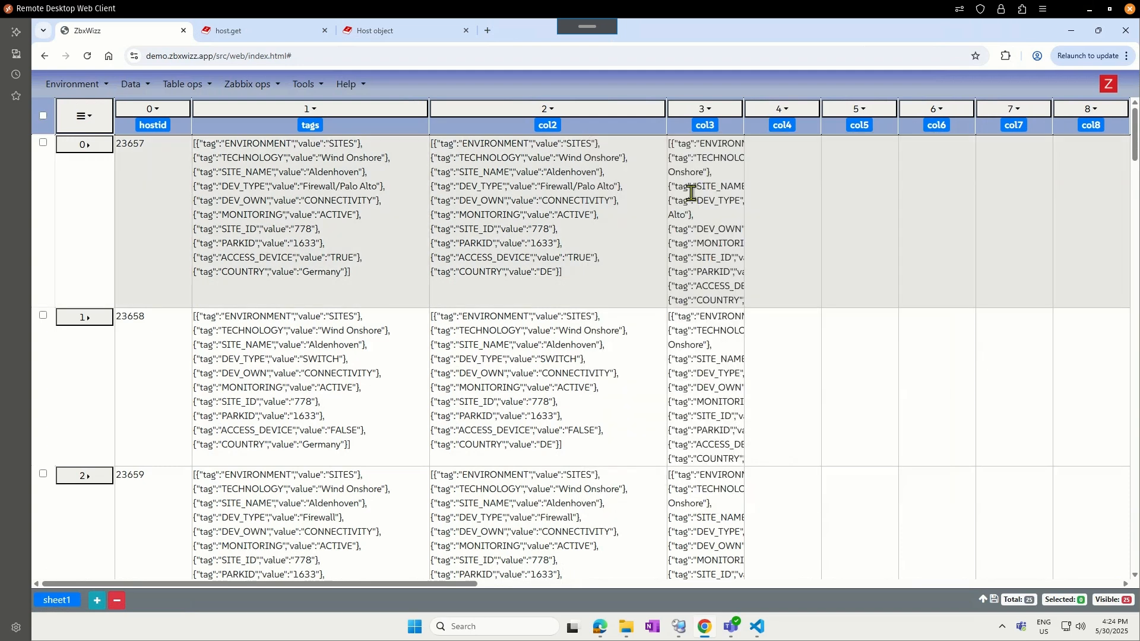
pyautogui.click(709, 110)
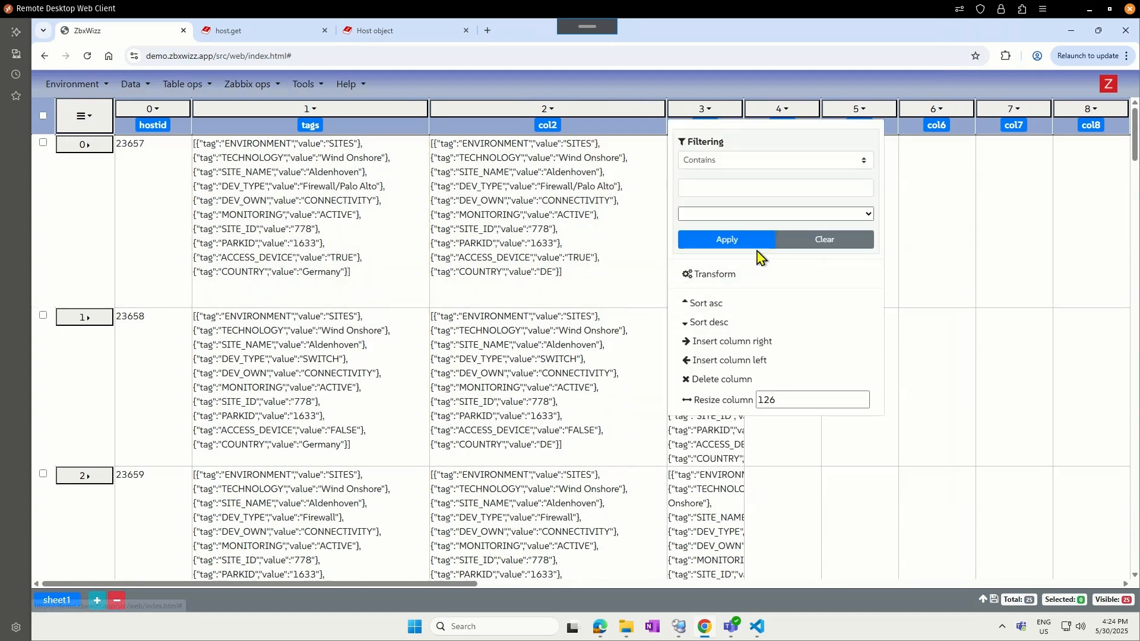
pyautogui.click(778, 399)
pyautogui.hotkey('ctrl', 'a')
pyautogui.write('400')
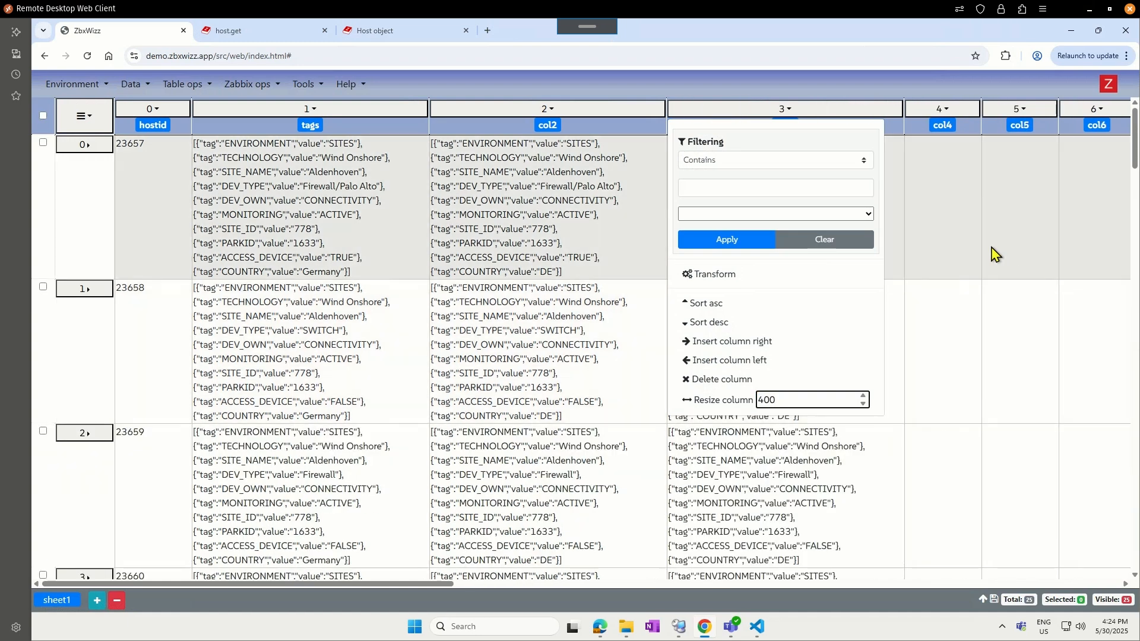
pyautogui.click(558, 189)
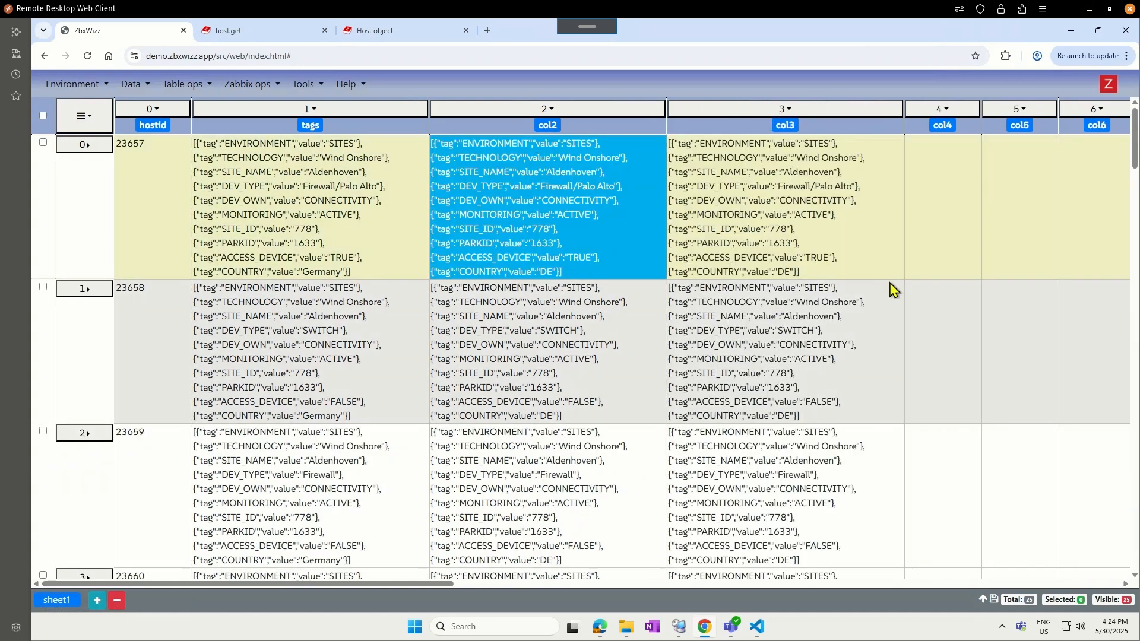
# Open the push to Zabbix request, select only the first row, and trim the trailing spaces after the host update template's closing brace
pyautogui.click(248, 84)
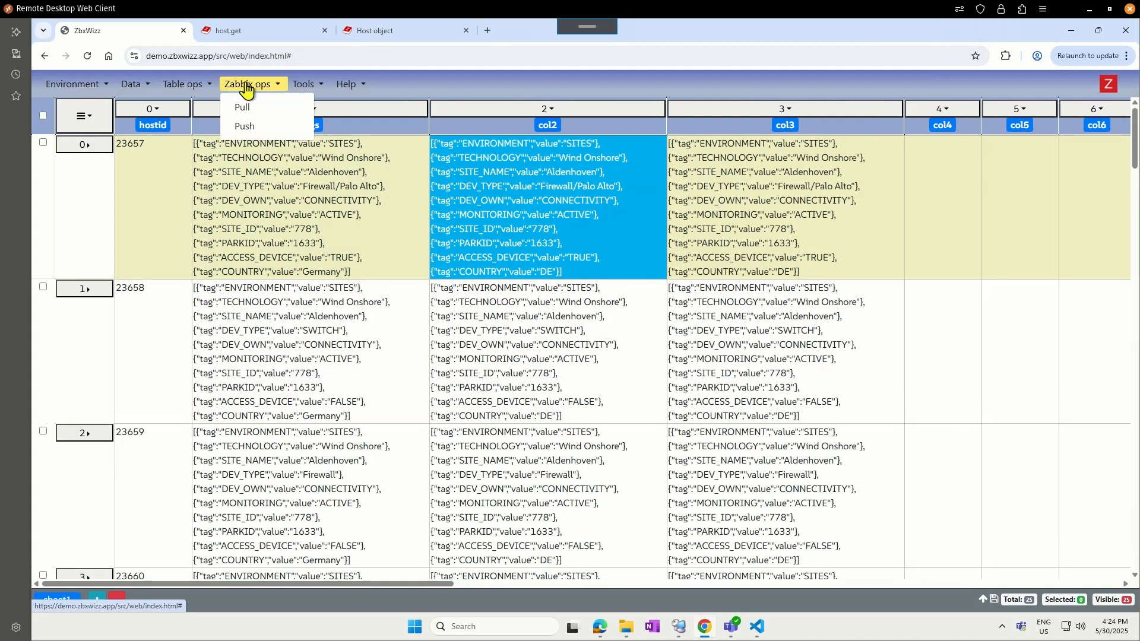
pyautogui.click(257, 136)
pyautogui.moveTo(254, 128); pyautogui.dragTo(826, 141)
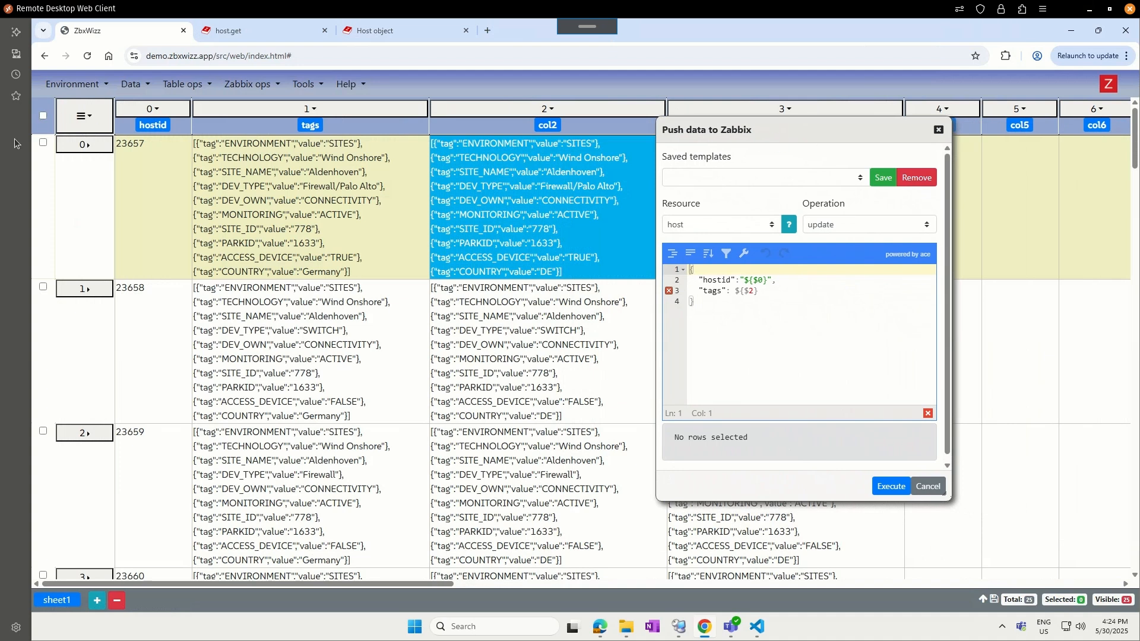
pyautogui.click(43, 143)
pyautogui.click(760, 304)
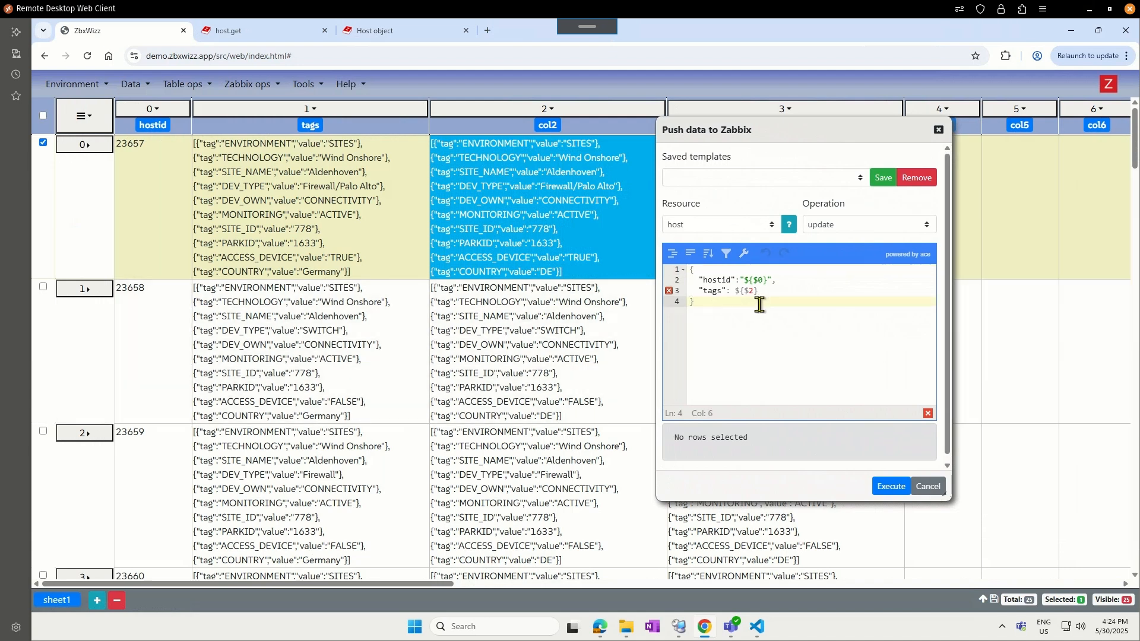
pyautogui.press('BackSpace')
pyautogui.press('BackSpace')
pyautogui.press('BackSpace')
pyautogui.press('BackSpace')
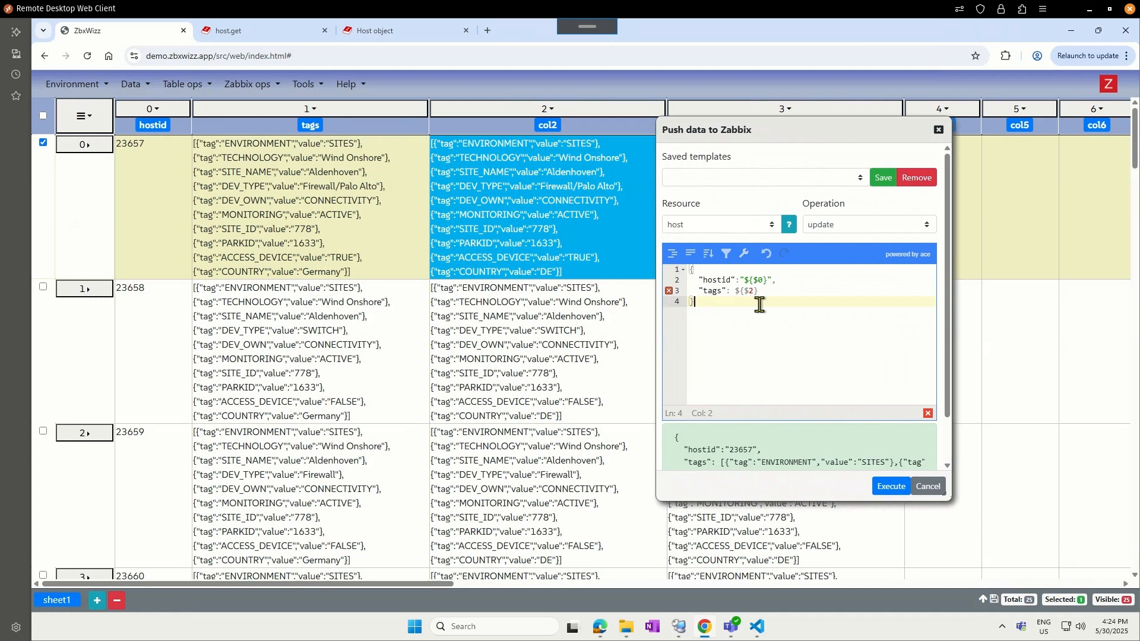
# Review the hostid and tags placeholders in the request, then execute and confirm the host update for the first row
pyautogui.scroll(-1, 834, 427)
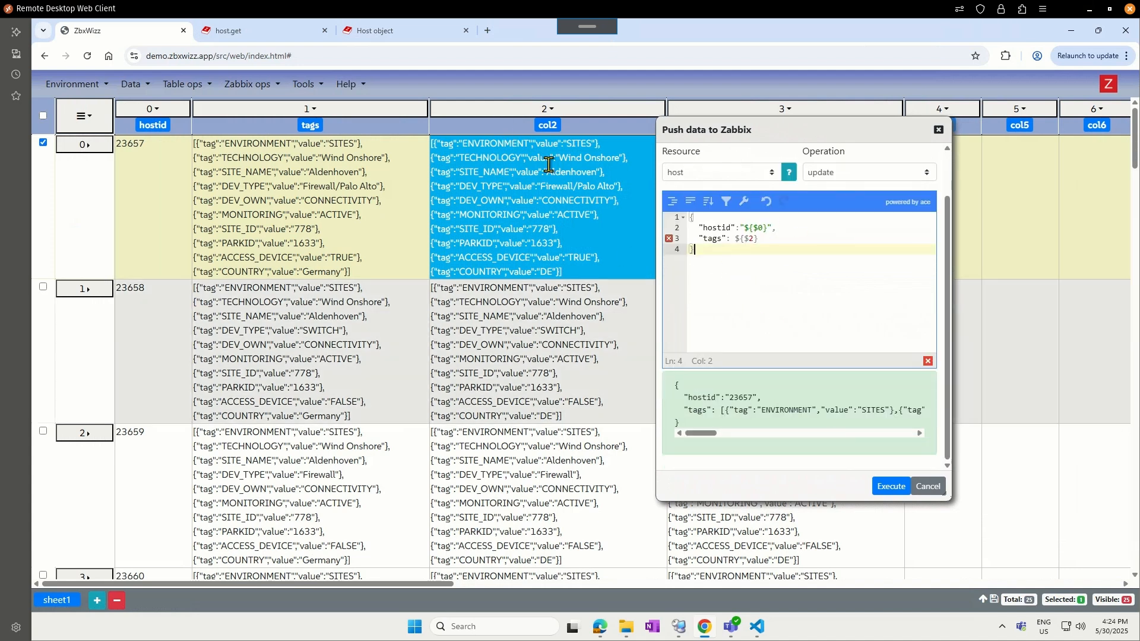
pyautogui.click(778, 240)
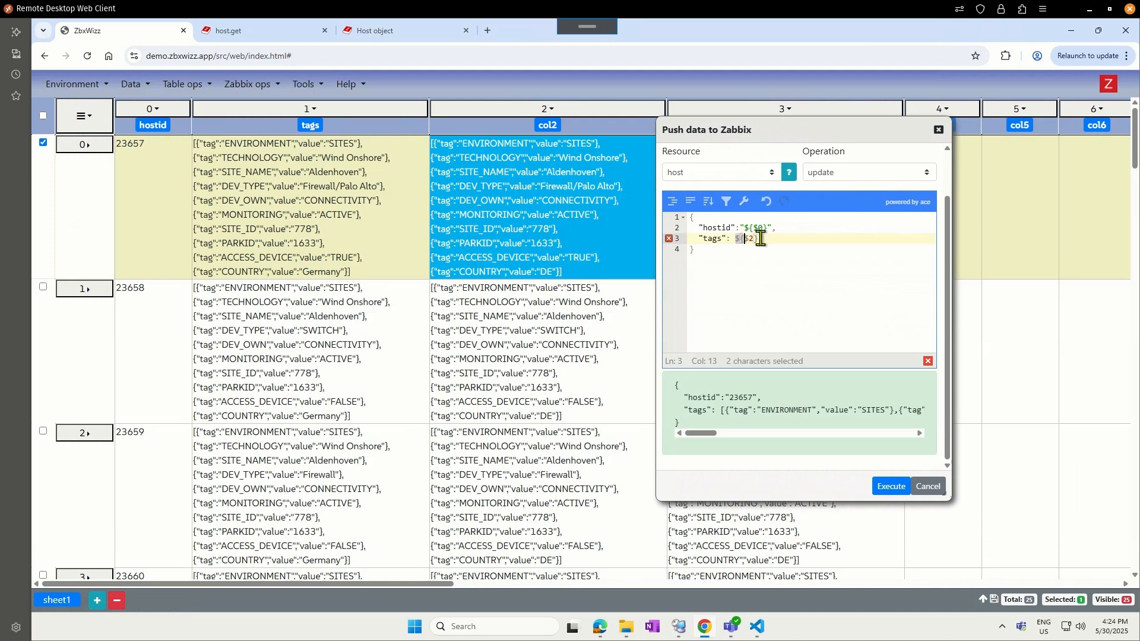
pyautogui.click(740, 228)
pyautogui.keyDown('shift'); pyautogui.click(770, 228); pyautogui.keyUp('shift')
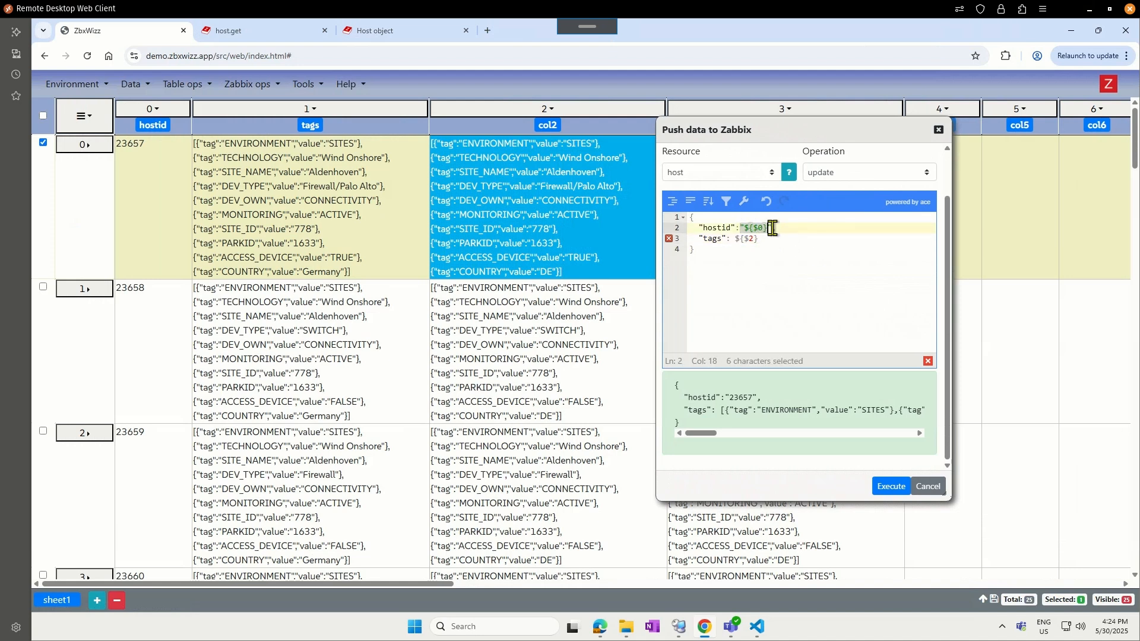
pyautogui.keyDown('shift'); pyautogui.click(773, 228); pyautogui.keyUp('shift')
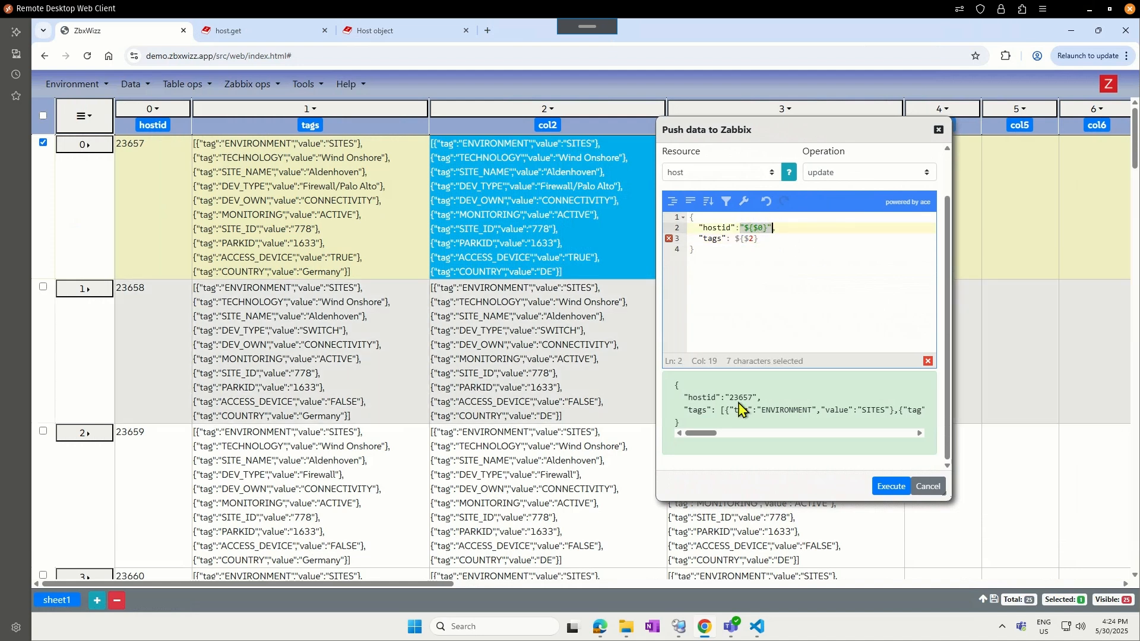
pyautogui.click(893, 488)
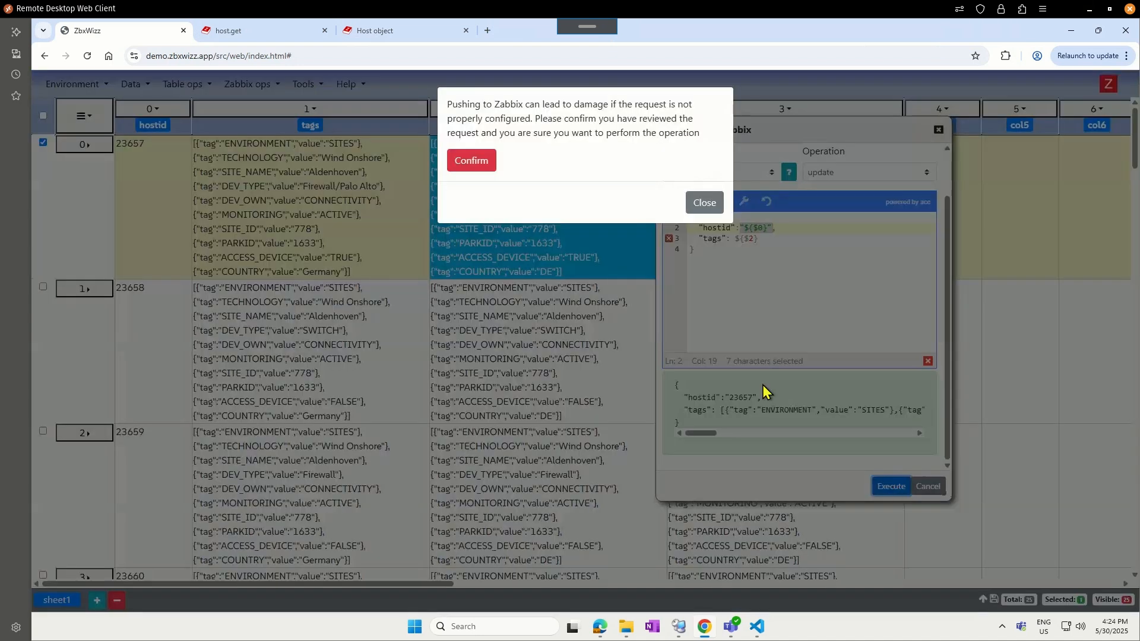
pyautogui.click(475, 160)
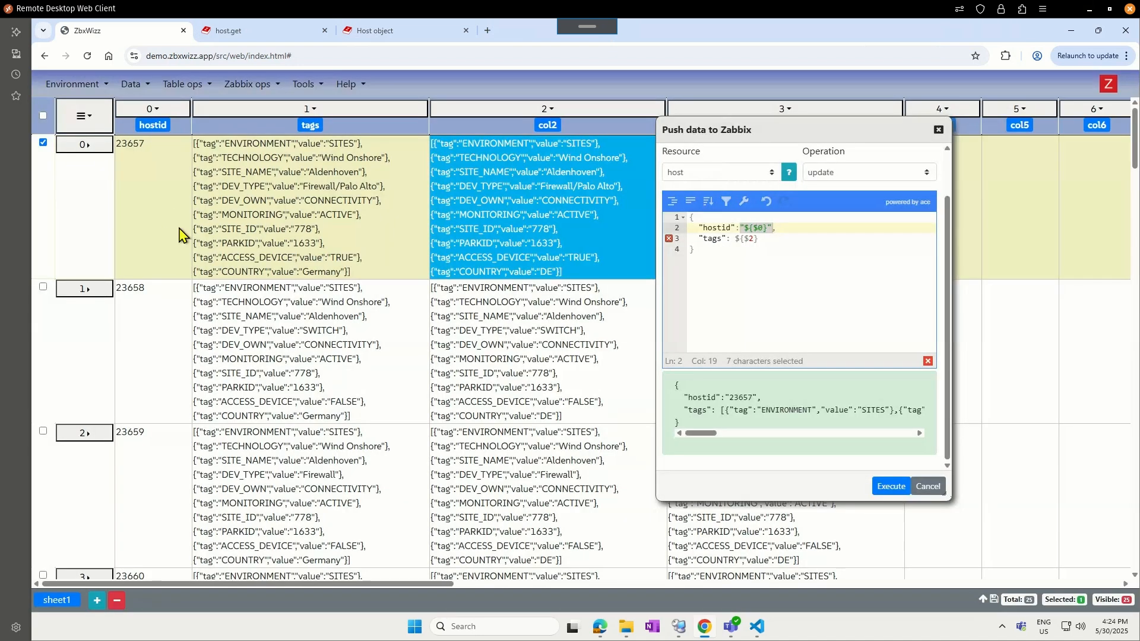
# Open the first row's data and examine its lastResponse and lastError entries
pyautogui.click(233, 393)
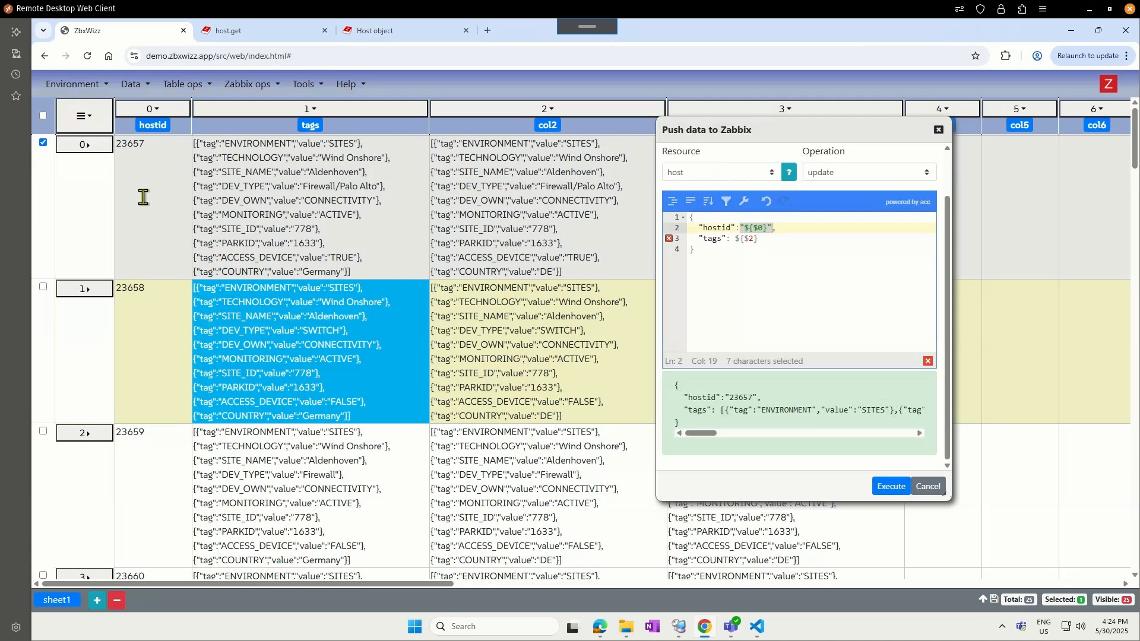
pyautogui.click(95, 144)
pyautogui.click(139, 147)
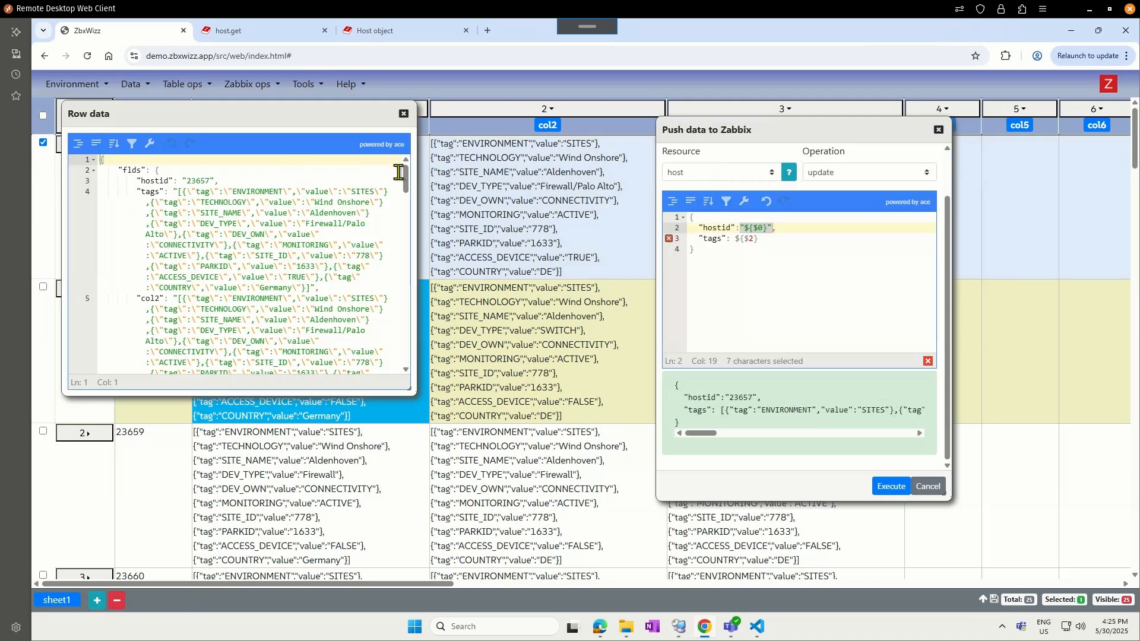
pyautogui.moveTo(407, 175); pyautogui.dragTo(412, 393)
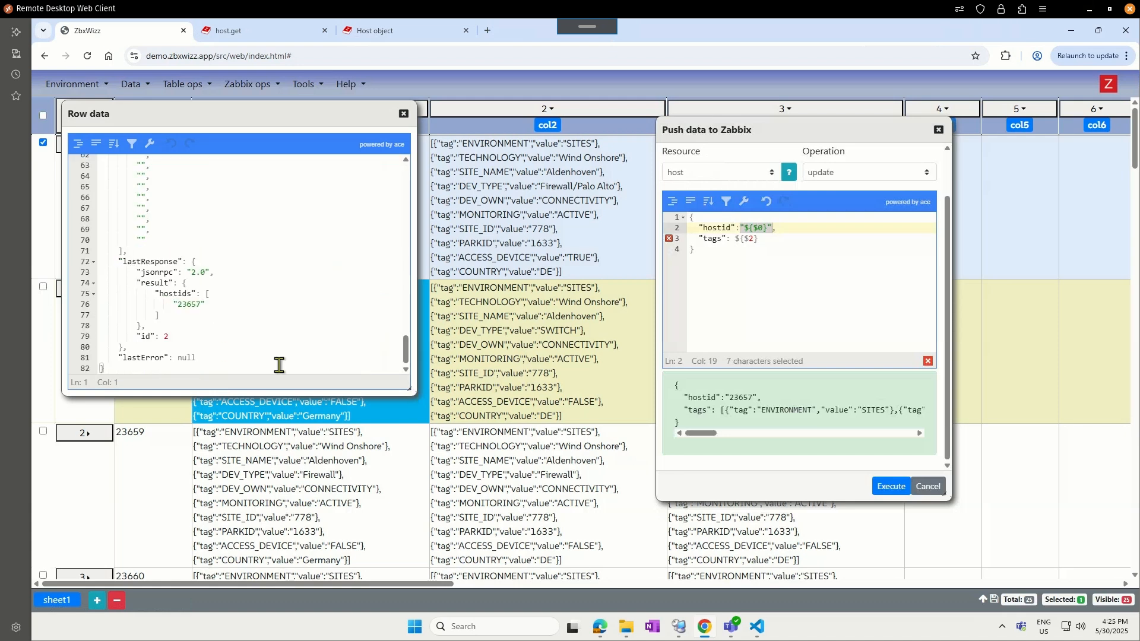
pyautogui.moveTo(123, 262); pyautogui.dragTo(243, 321)
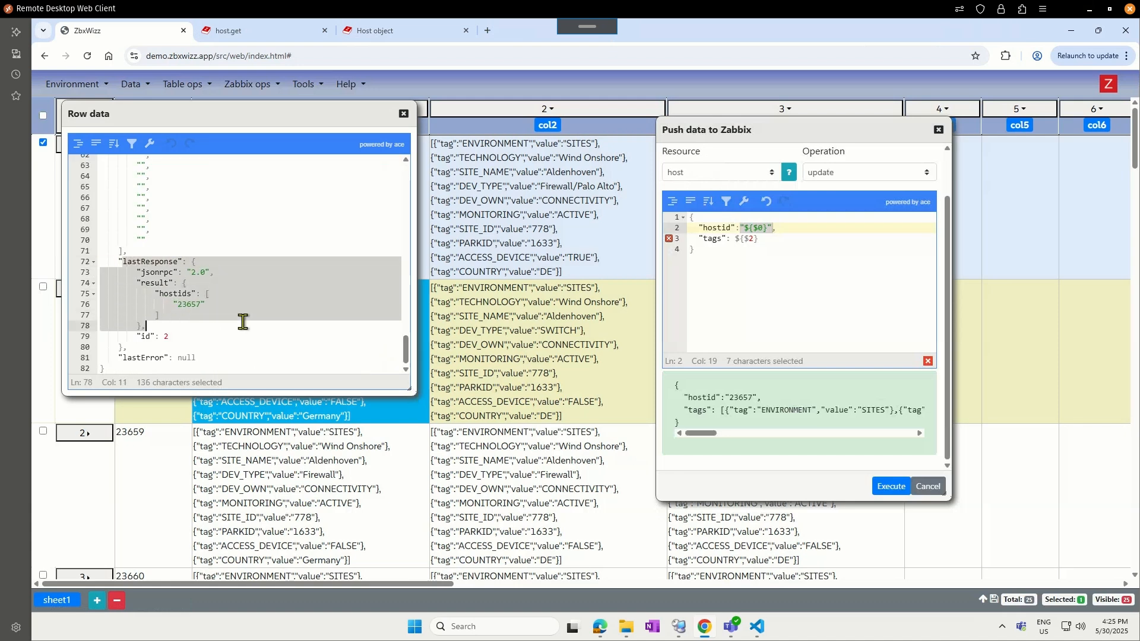
pyautogui.click(404, 114)
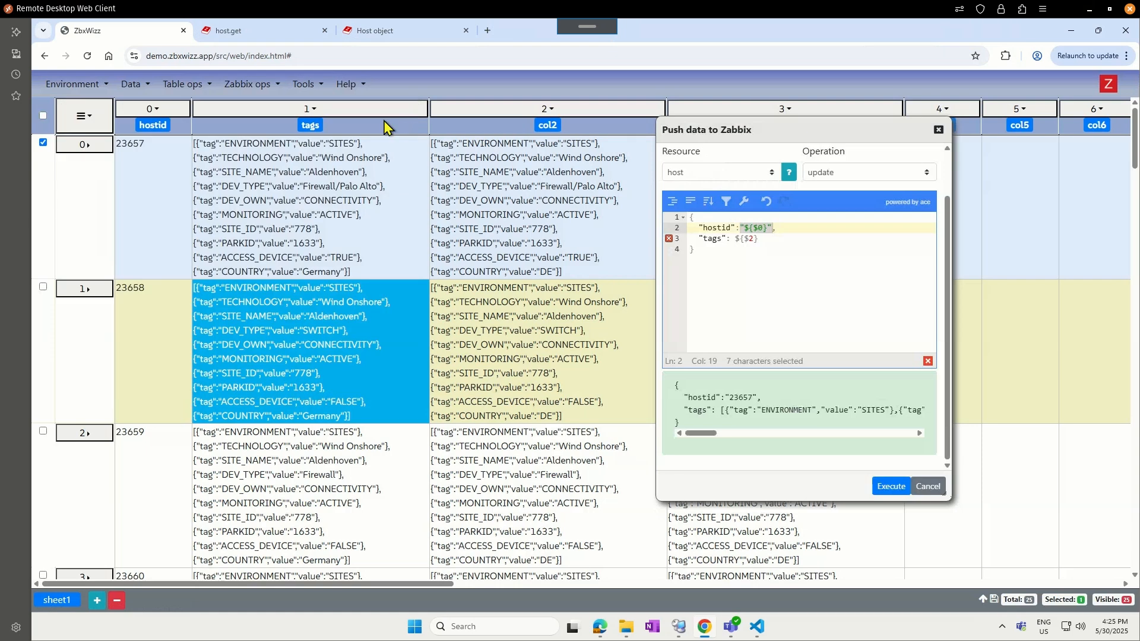
# Select all rows, then execute and confirm the host update push to Zabbix
pyautogui.click(43, 117)
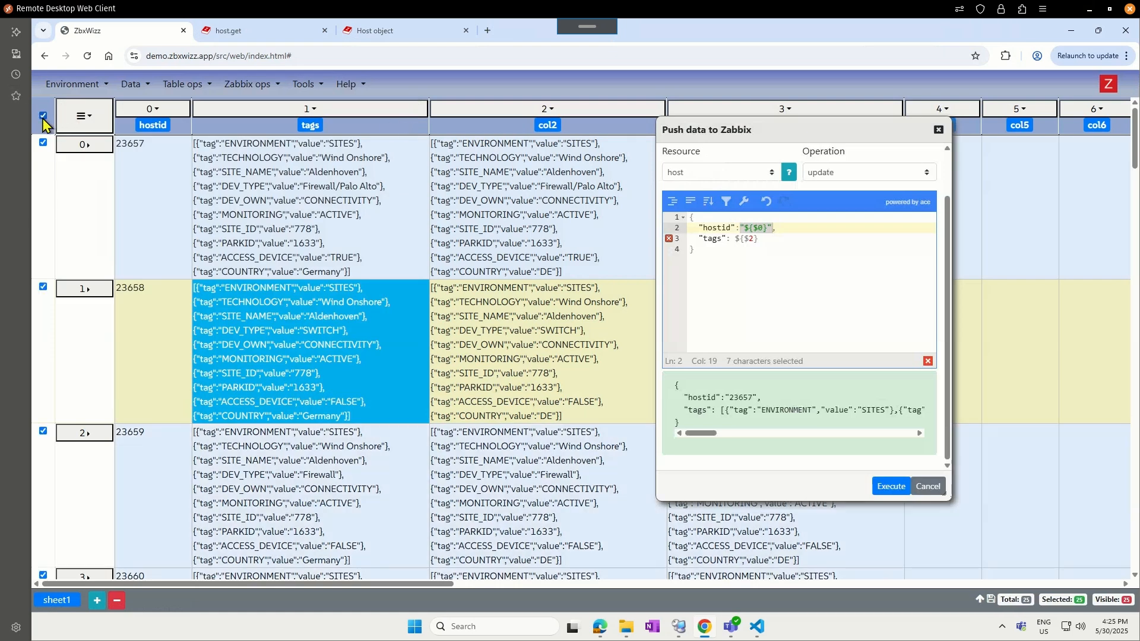
pyautogui.click(786, 281)
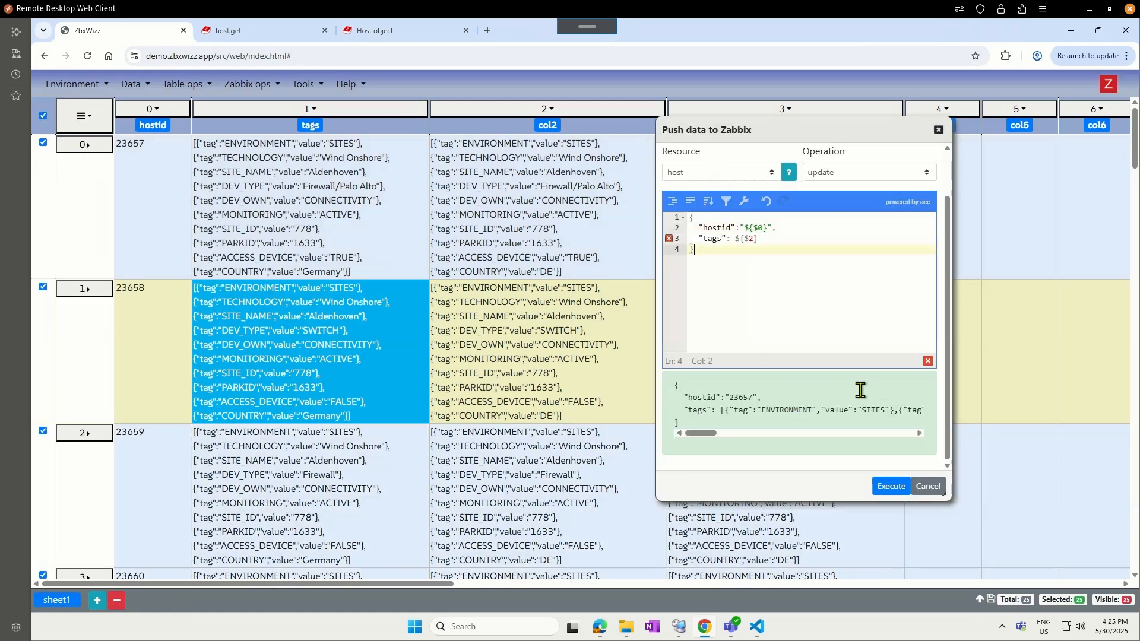
pyautogui.click(889, 487)
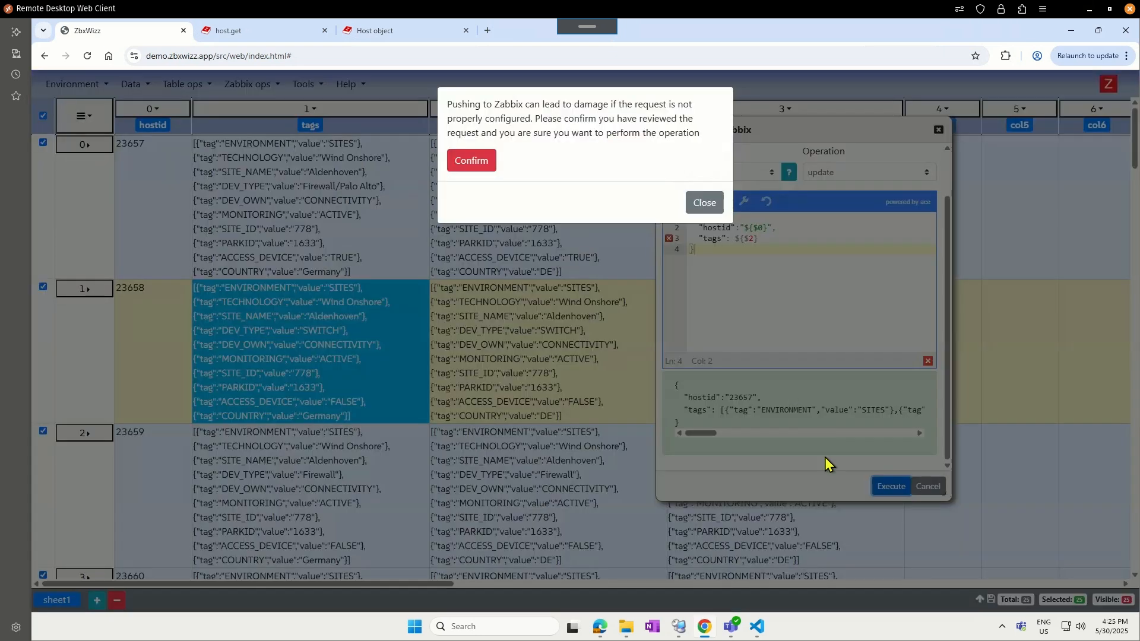
pyautogui.click(484, 161)
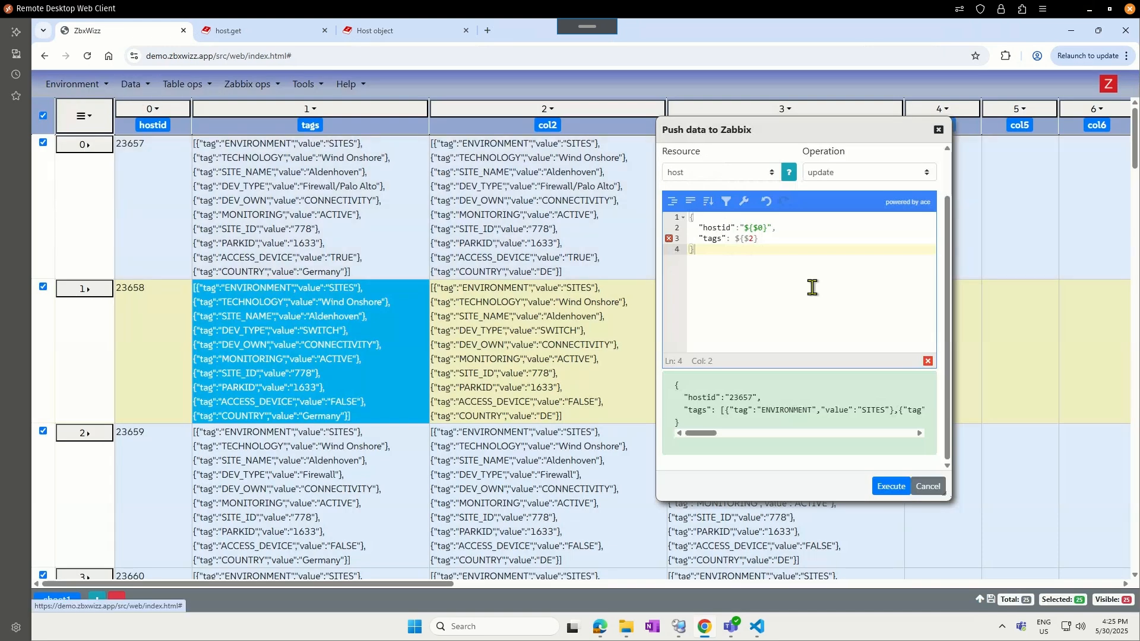
# Rerun the Zabbix host import filtered by COUNTRY value "Germa" to verify the update, and close the import message and push dialog
pyautogui.click(143, 87)
pyautogui.click(184, 149)
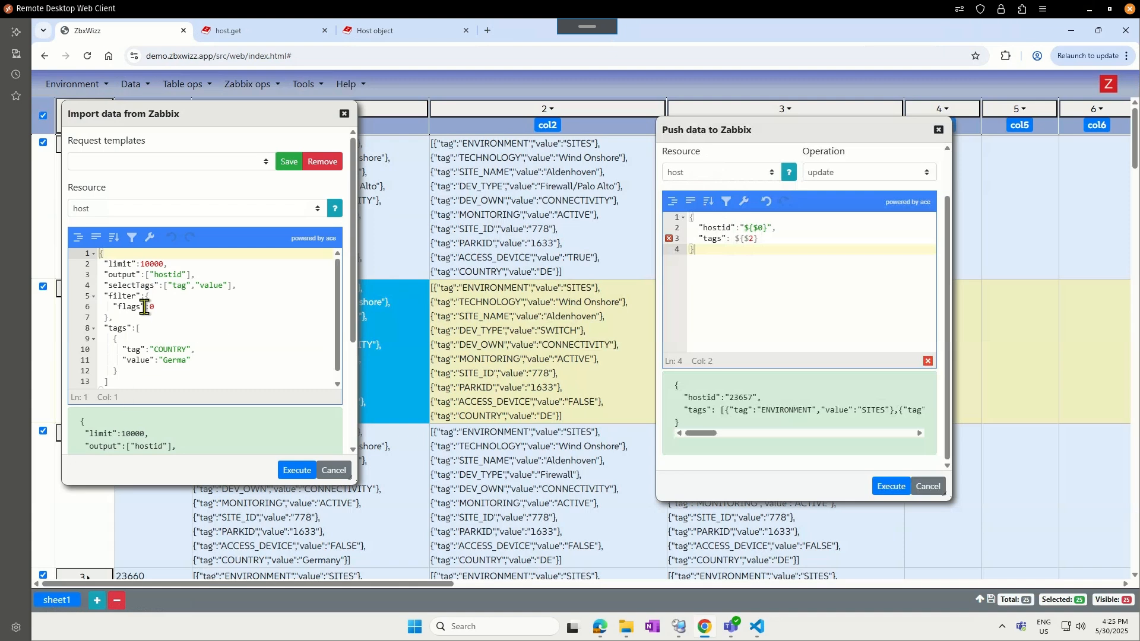
pyautogui.scroll(-5, 145, 303)
pyautogui.click(155, 238)
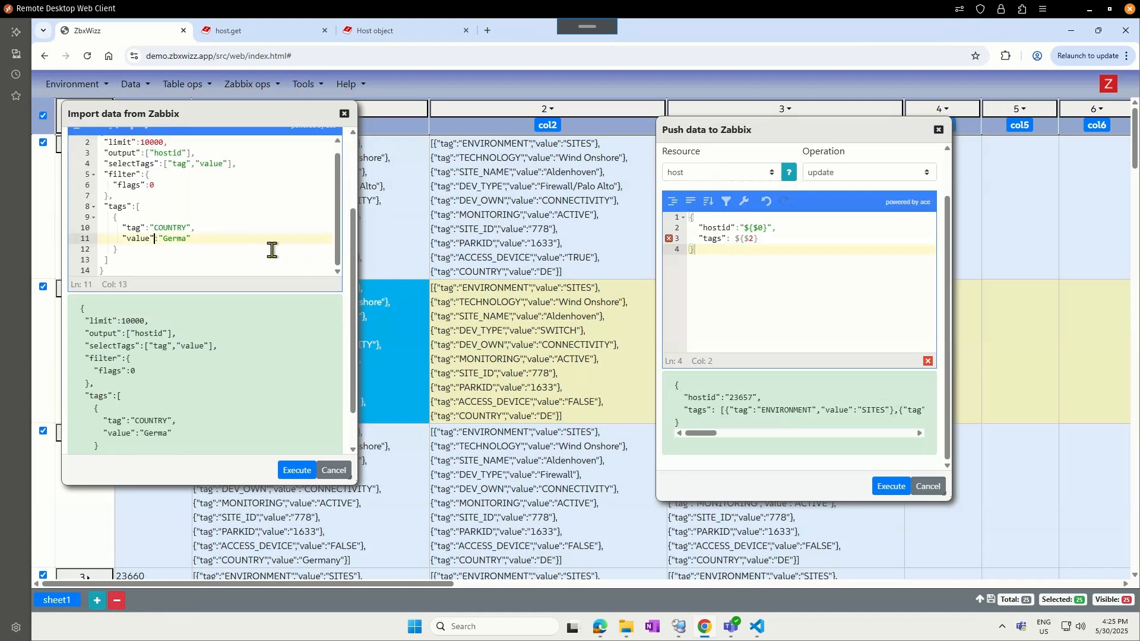
pyautogui.scroll(3, 261, 228)
pyautogui.scroll(-2, 262, 229)
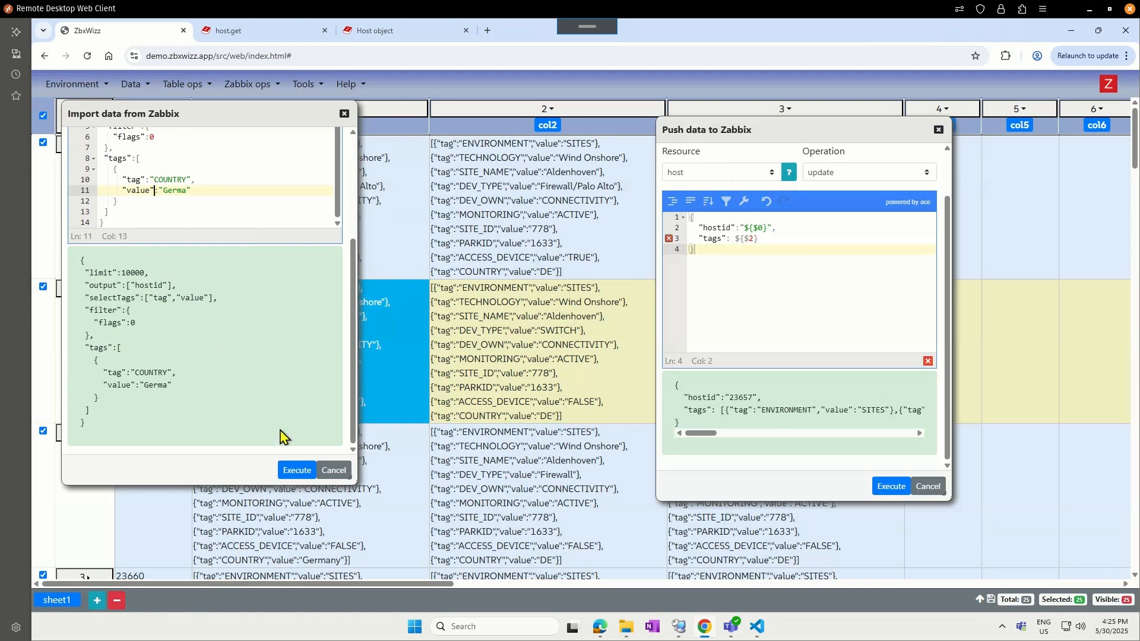
pyautogui.click(297, 471)
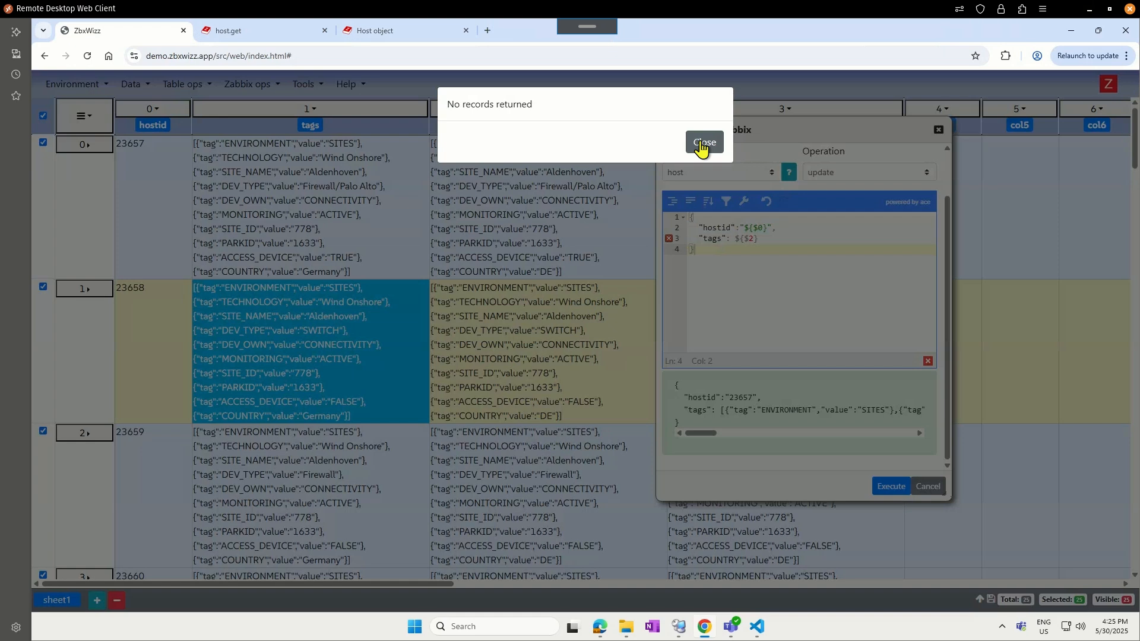
pyautogui.click(703, 144)
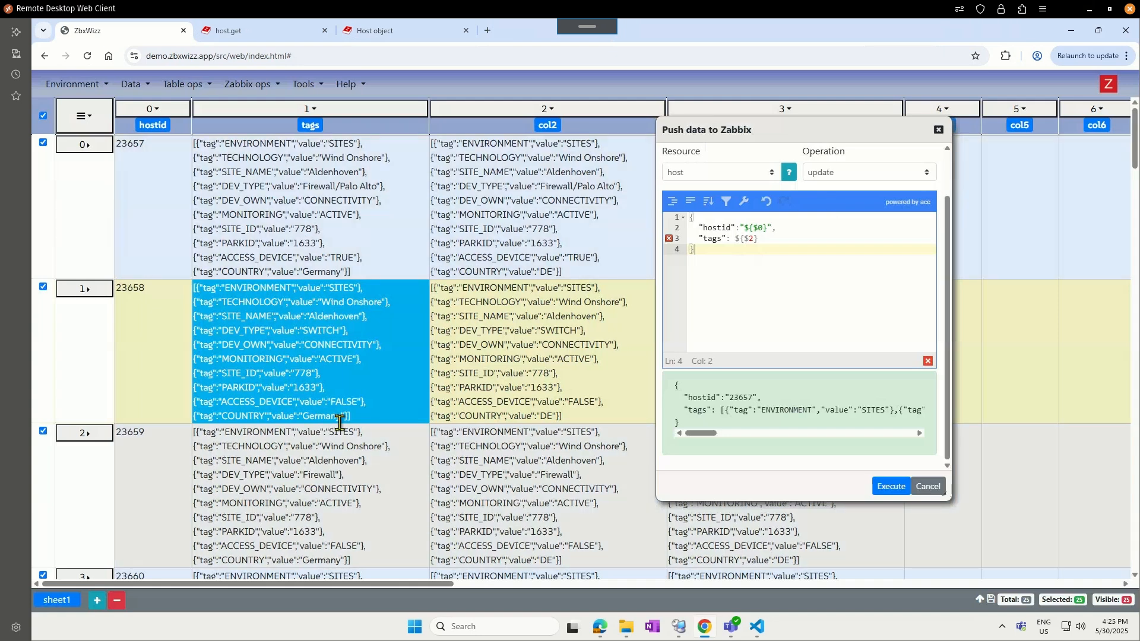
pyautogui.click(939, 131)
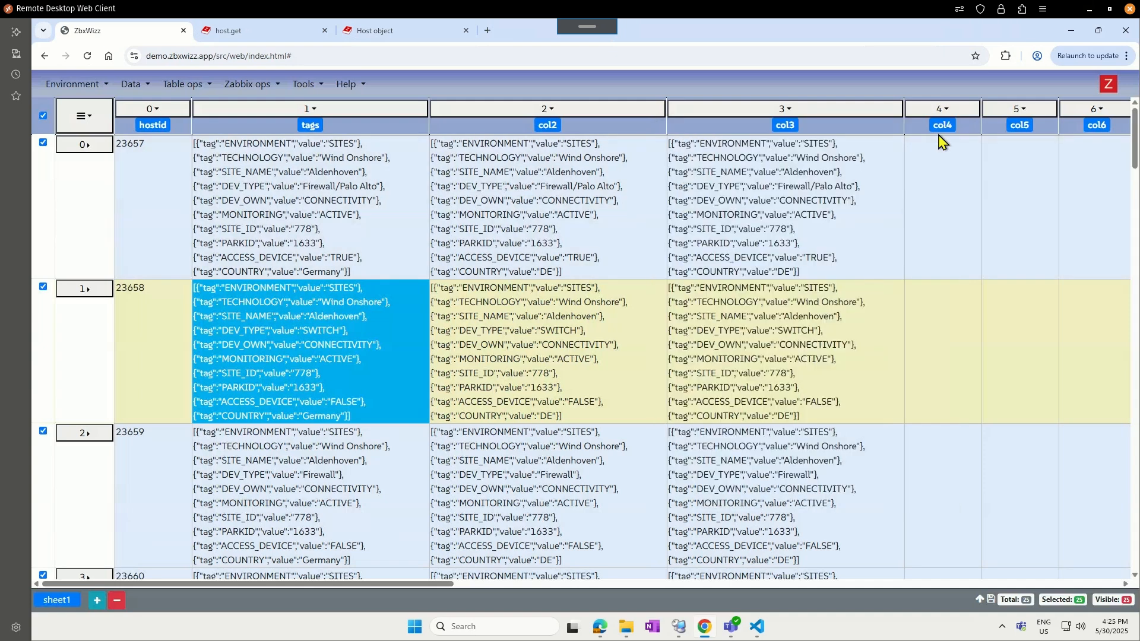